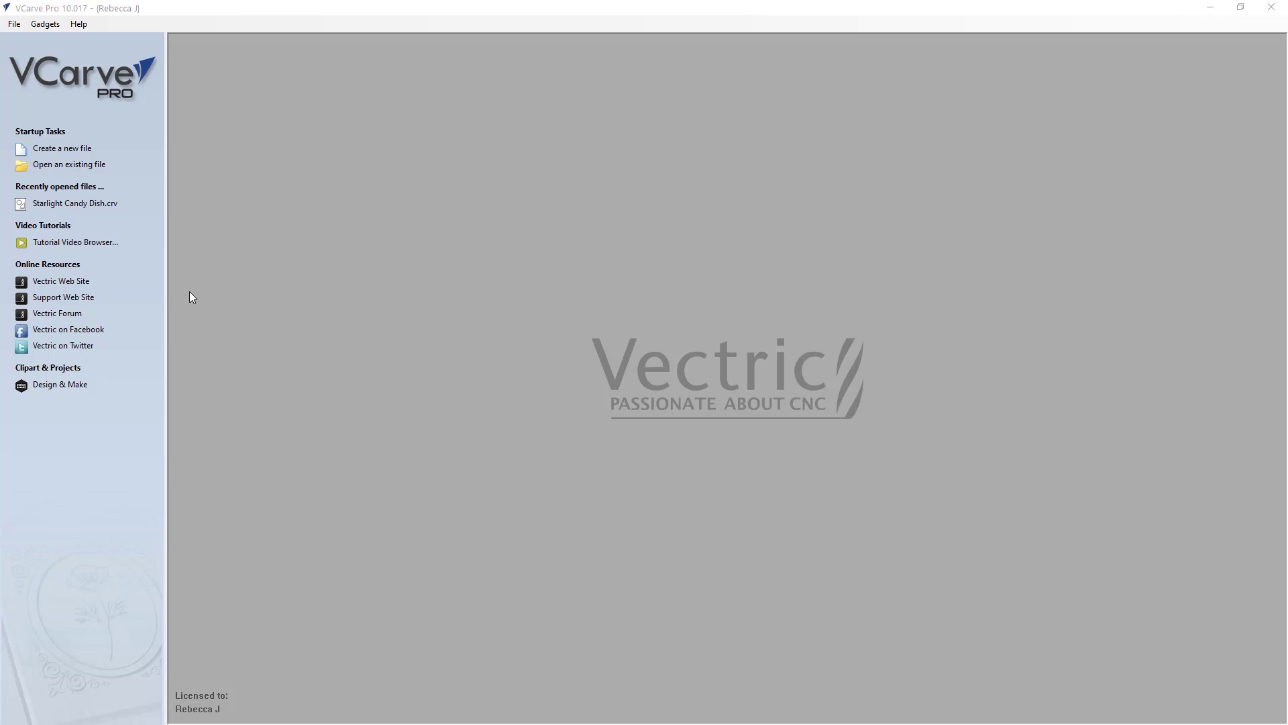
Open the recent Starlight Candy Dish.crv project and dismiss its notes
click(95, 205)
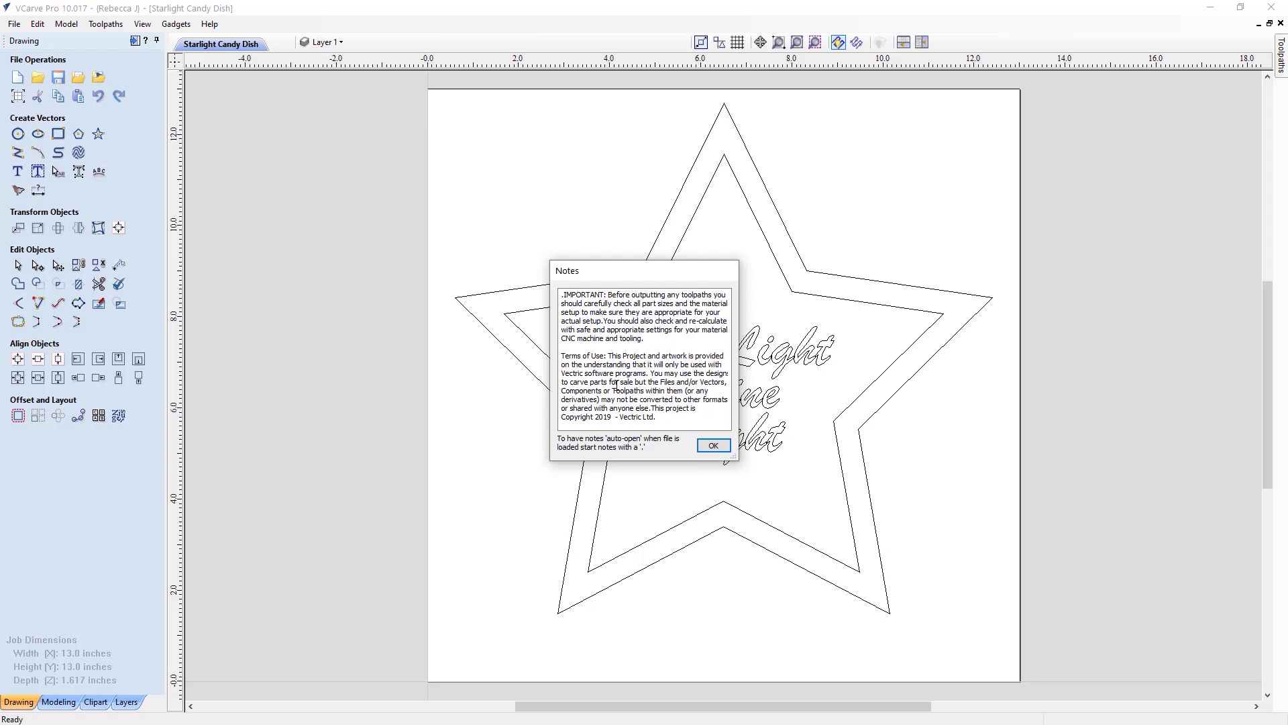
click(714, 446)
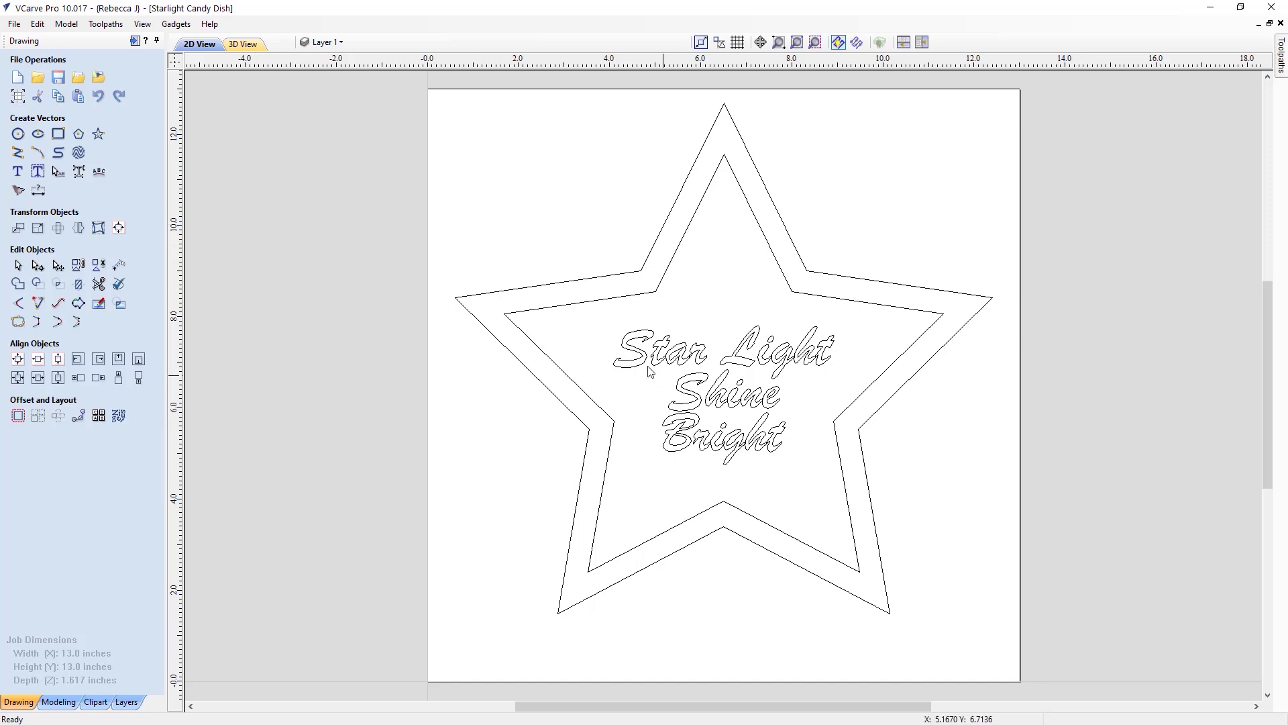
Select the outer star and review the Offset Vectors settings without creating an offset
click(650, 254)
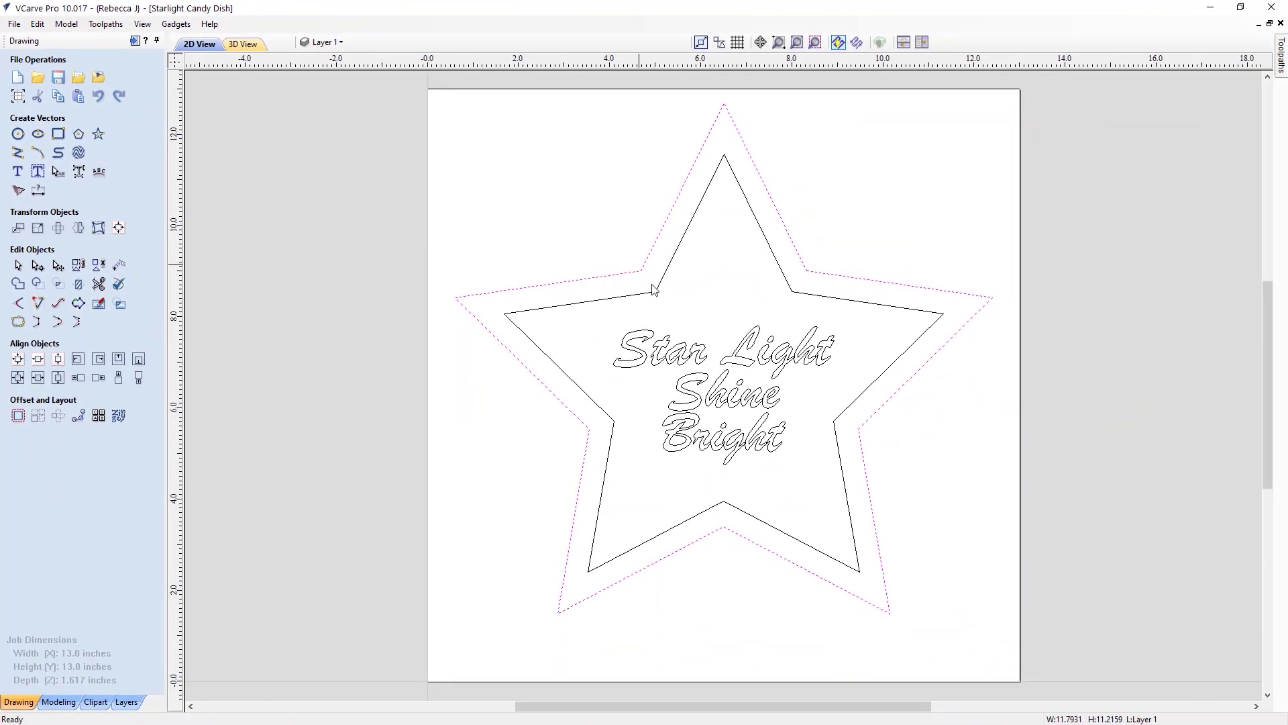
click(541, 310)
click(569, 335)
click(554, 285)
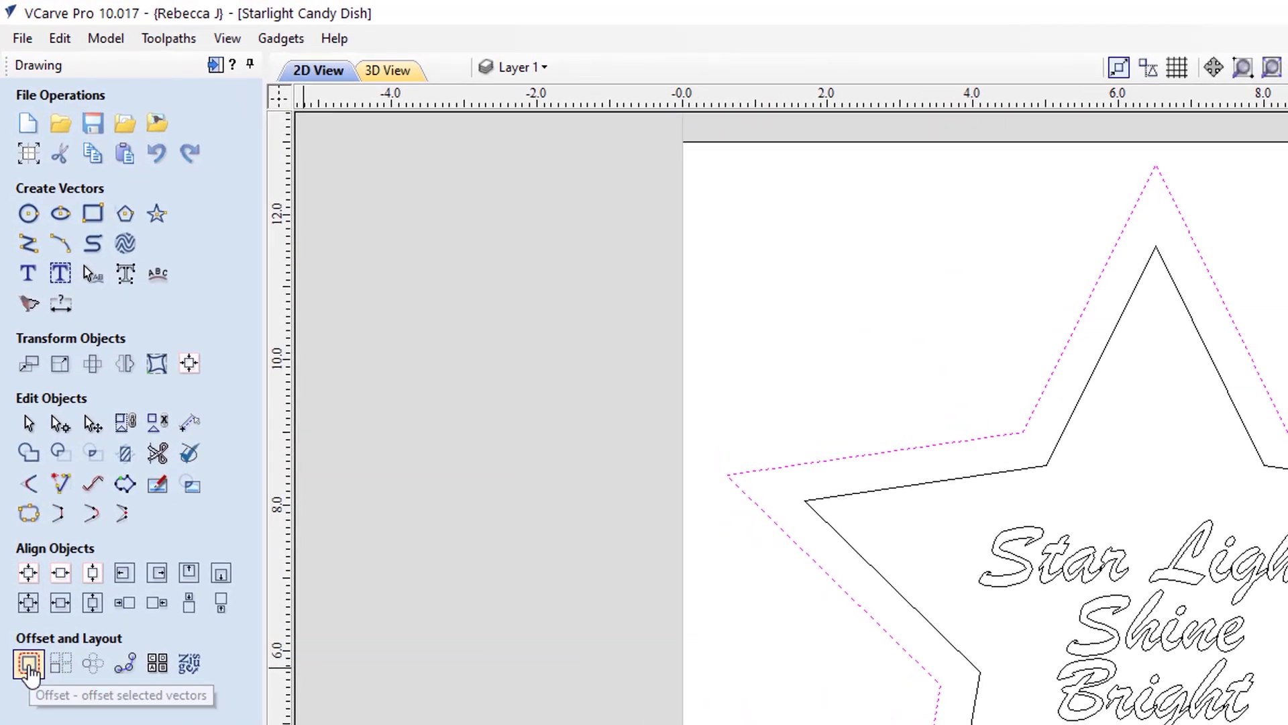
click(28, 666)
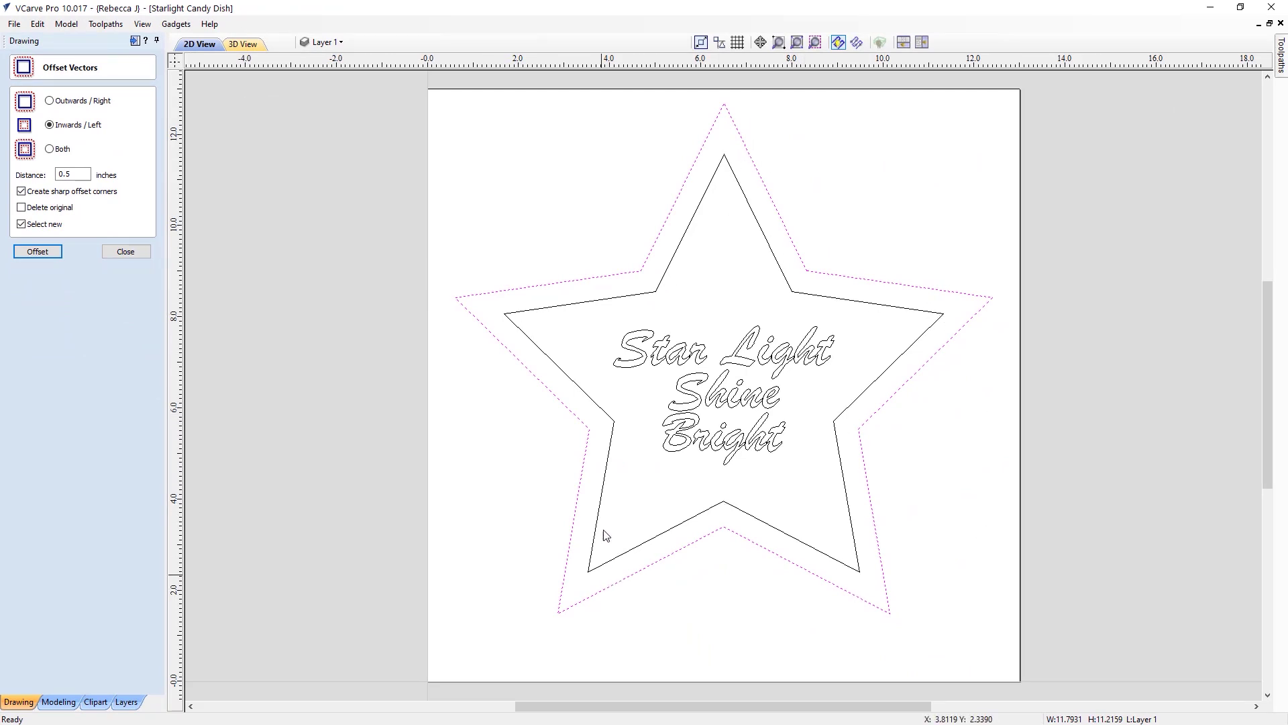
click(137, 254)
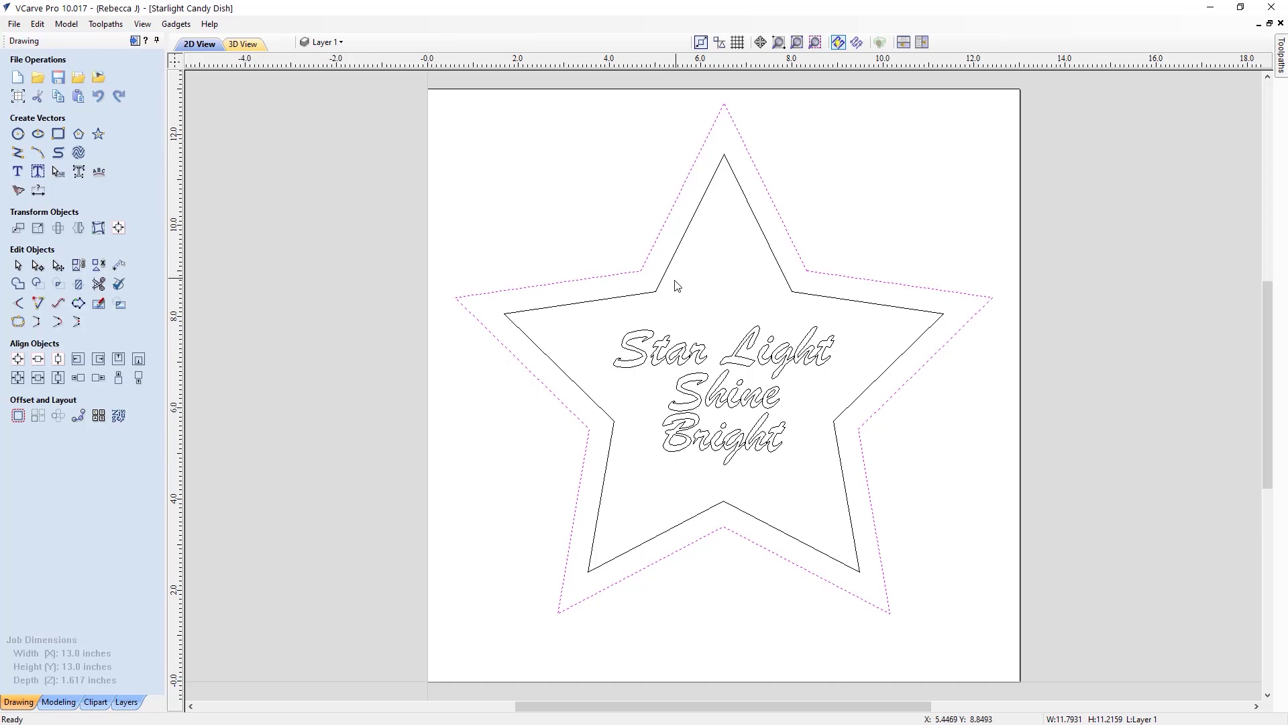
Select the "Star Light Shine Bright" text, review its font, alignment and height settings, and deselect it unchanged
click(668, 289)
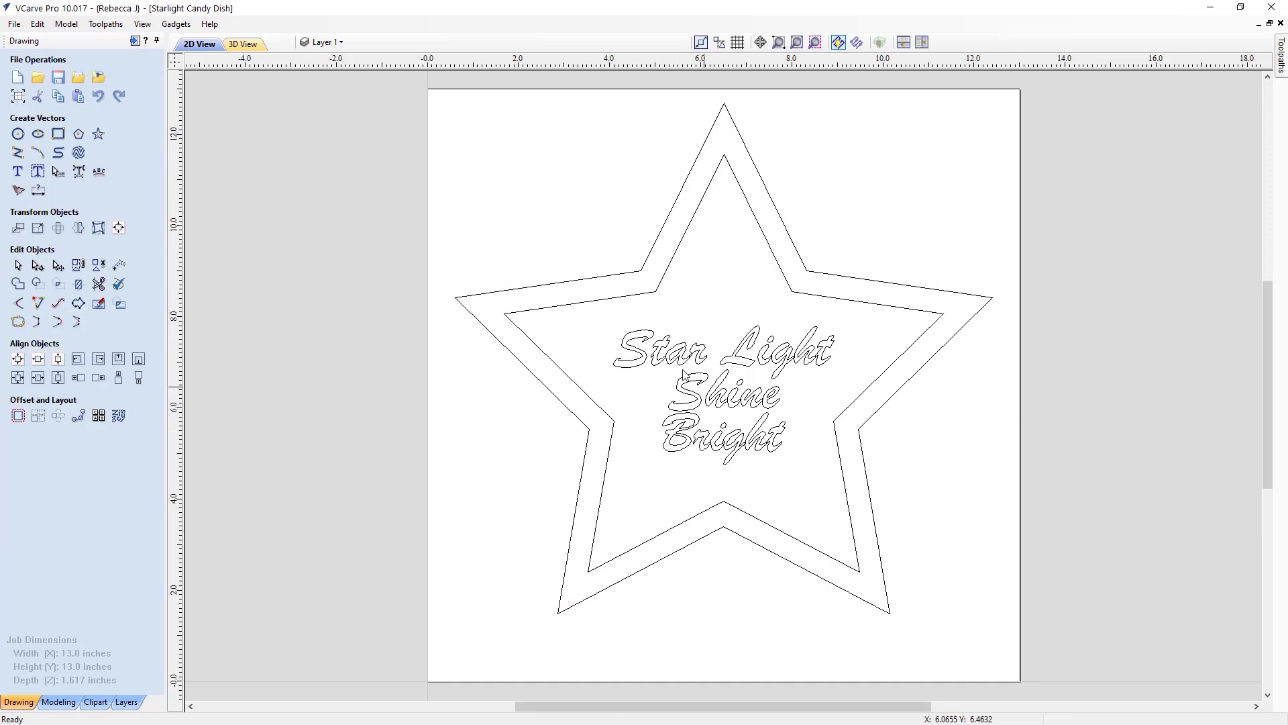
click(697, 356)
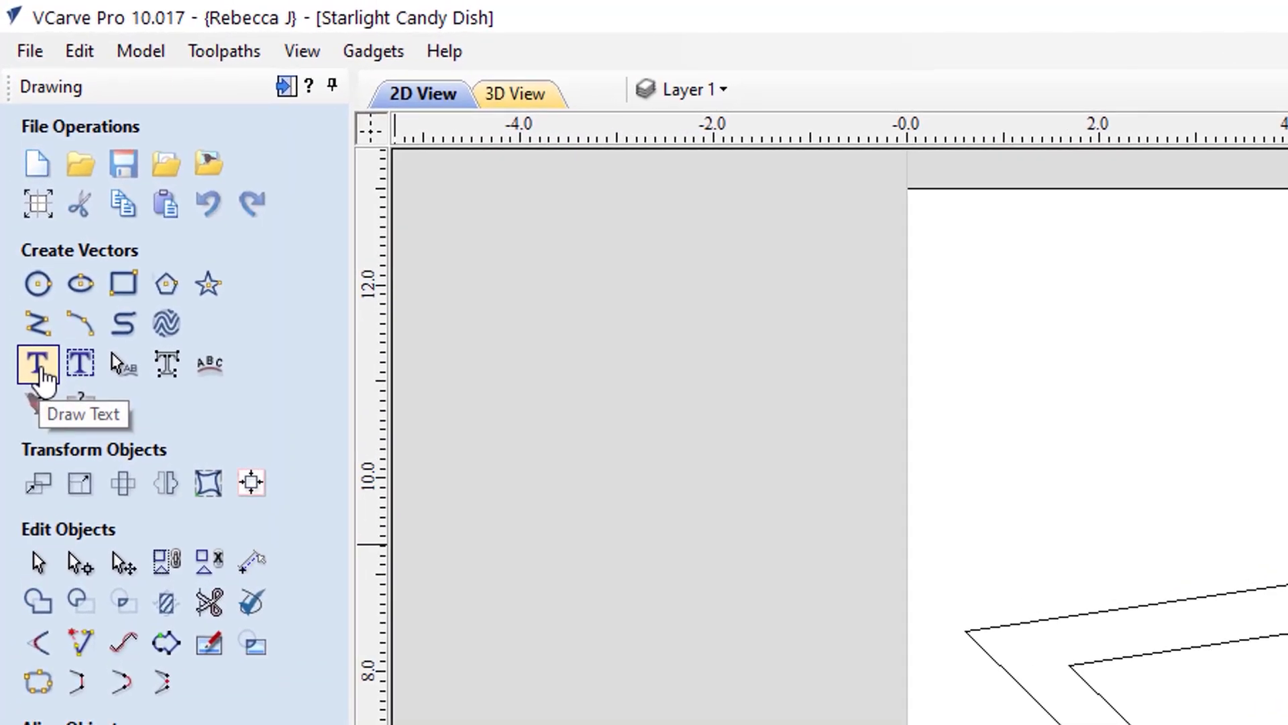
click(38, 365)
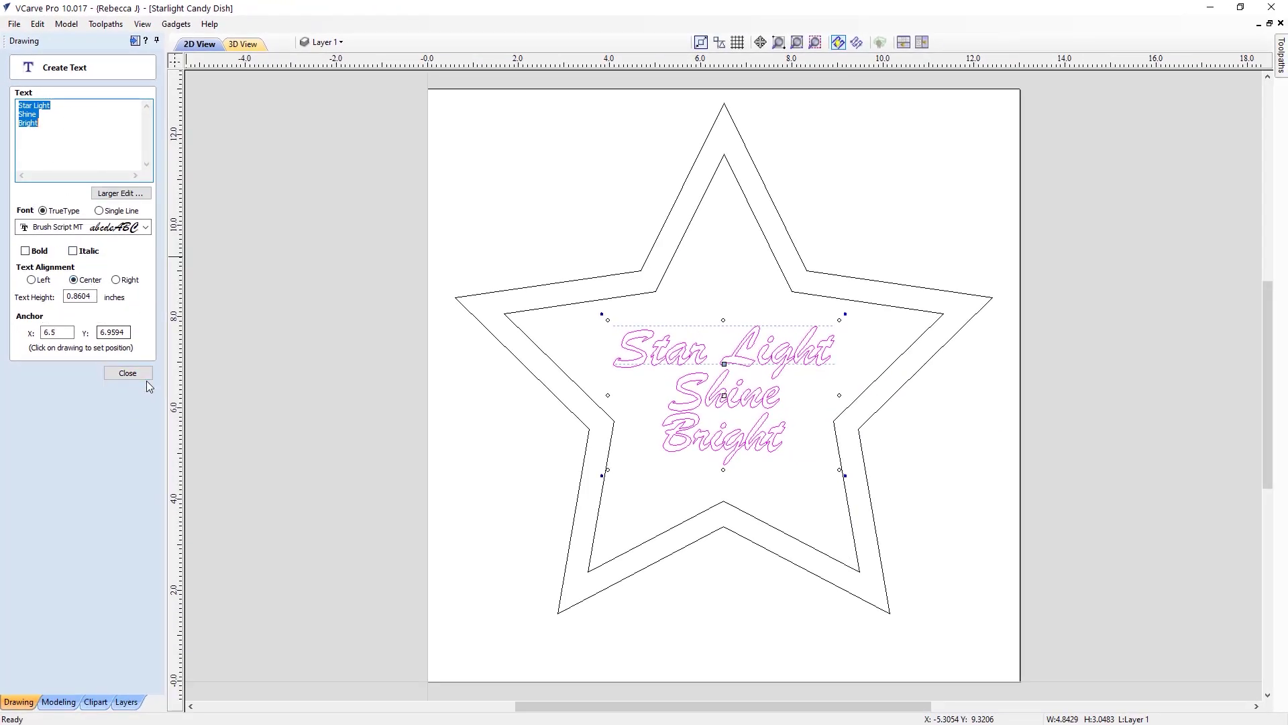
click(128, 373)
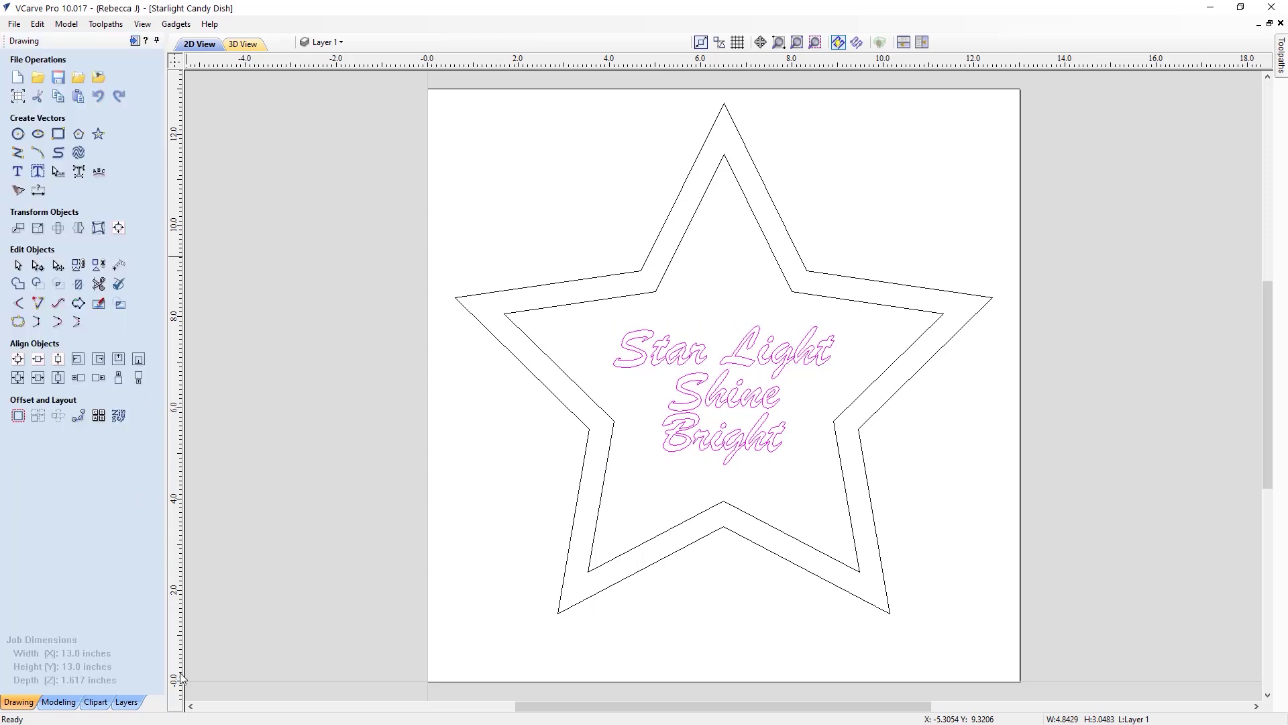
click(513, 600)
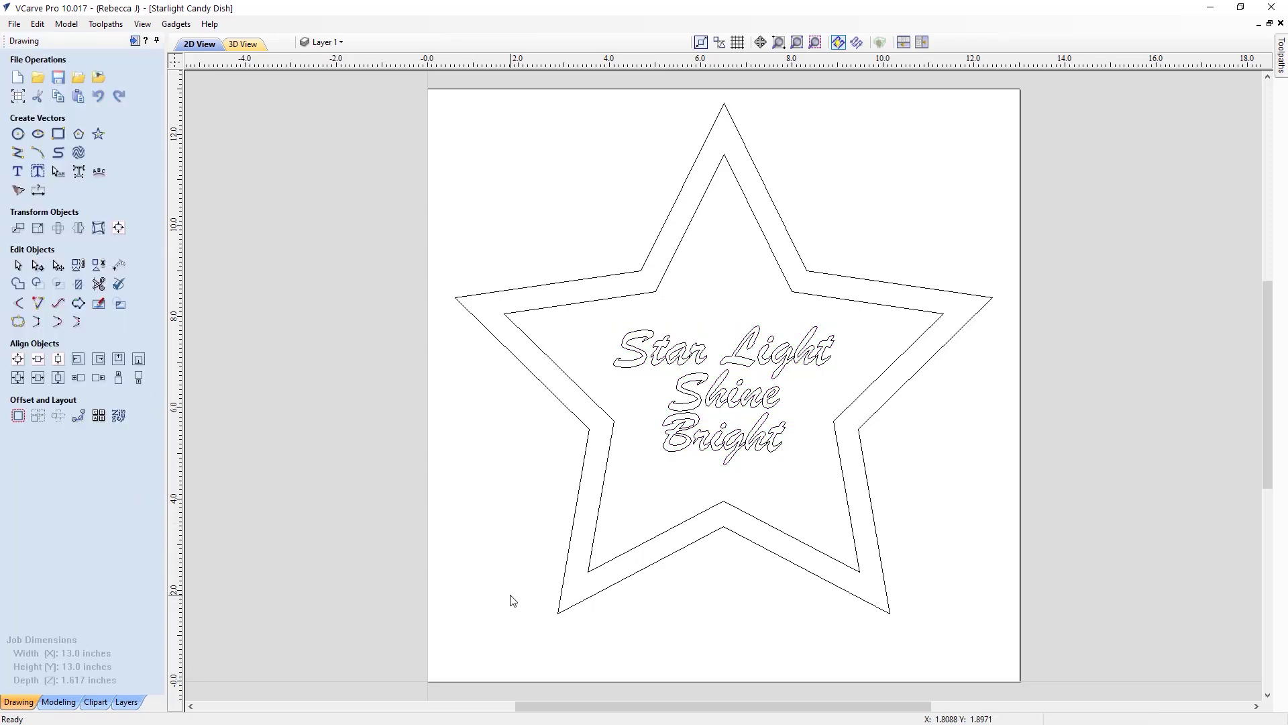
Switch to the toolpath tools and review the job's material setup without changing it
click(134, 41)
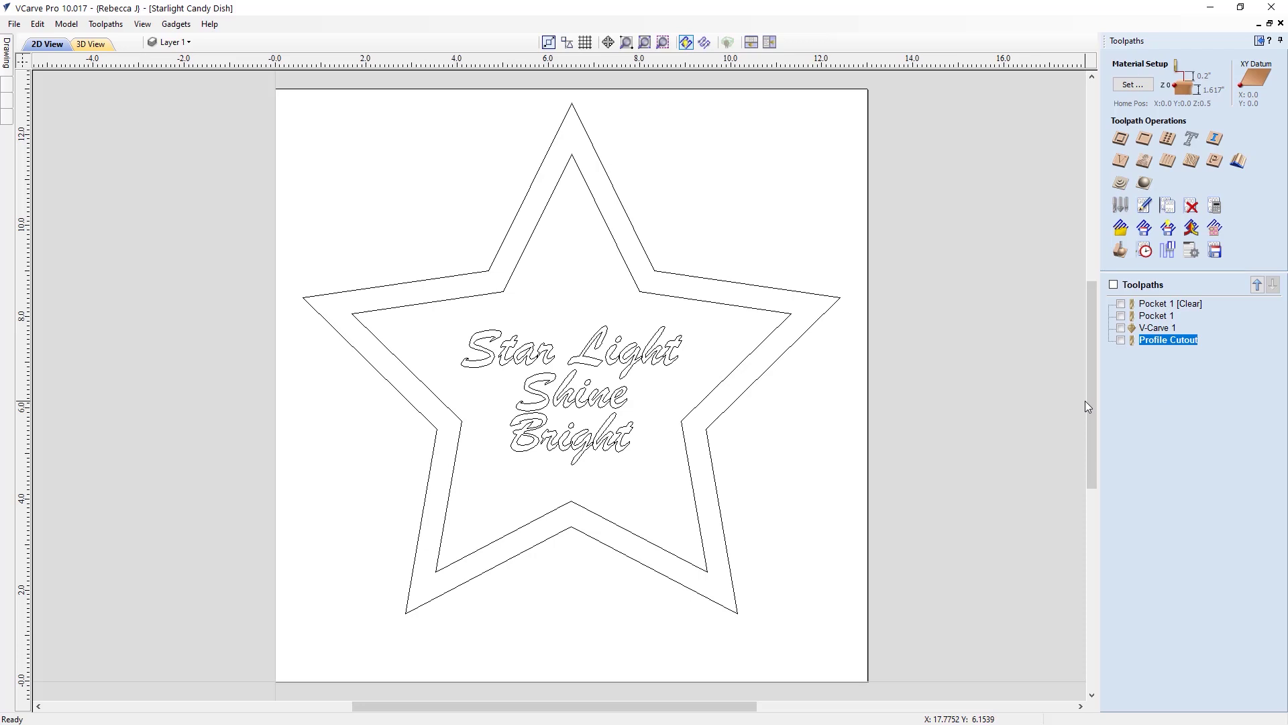
click(1132, 85)
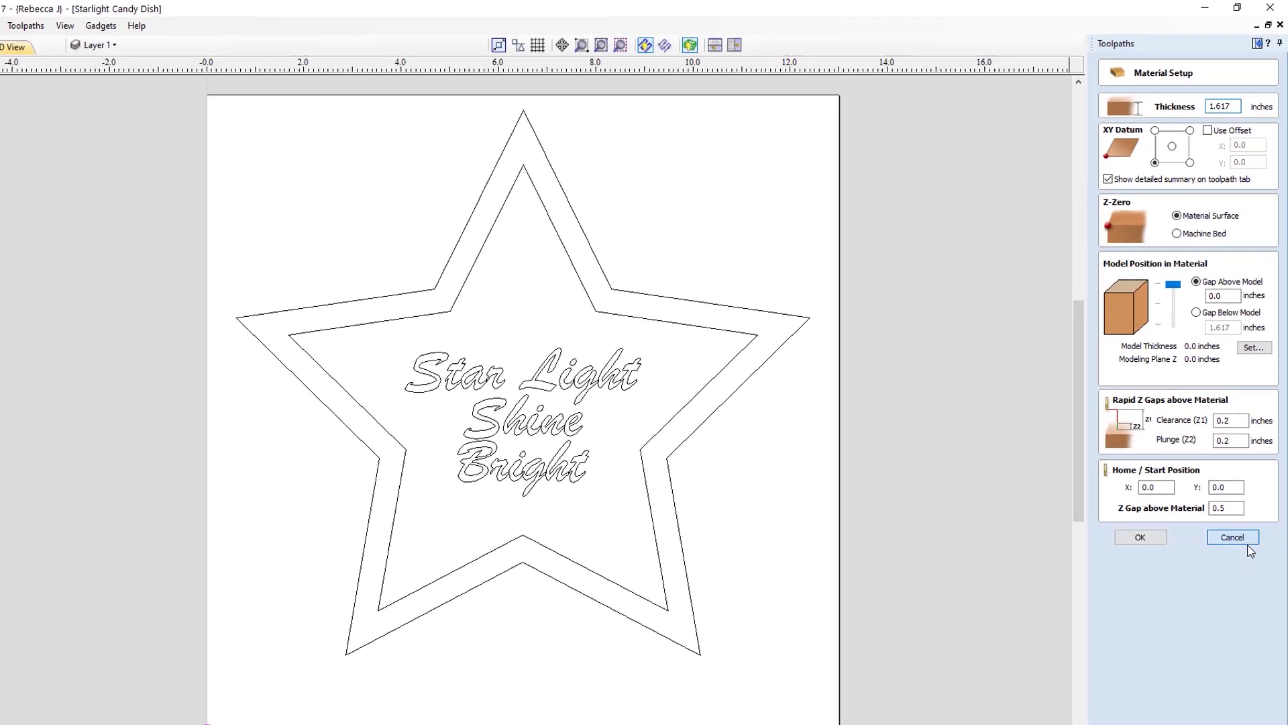
click(1236, 698)
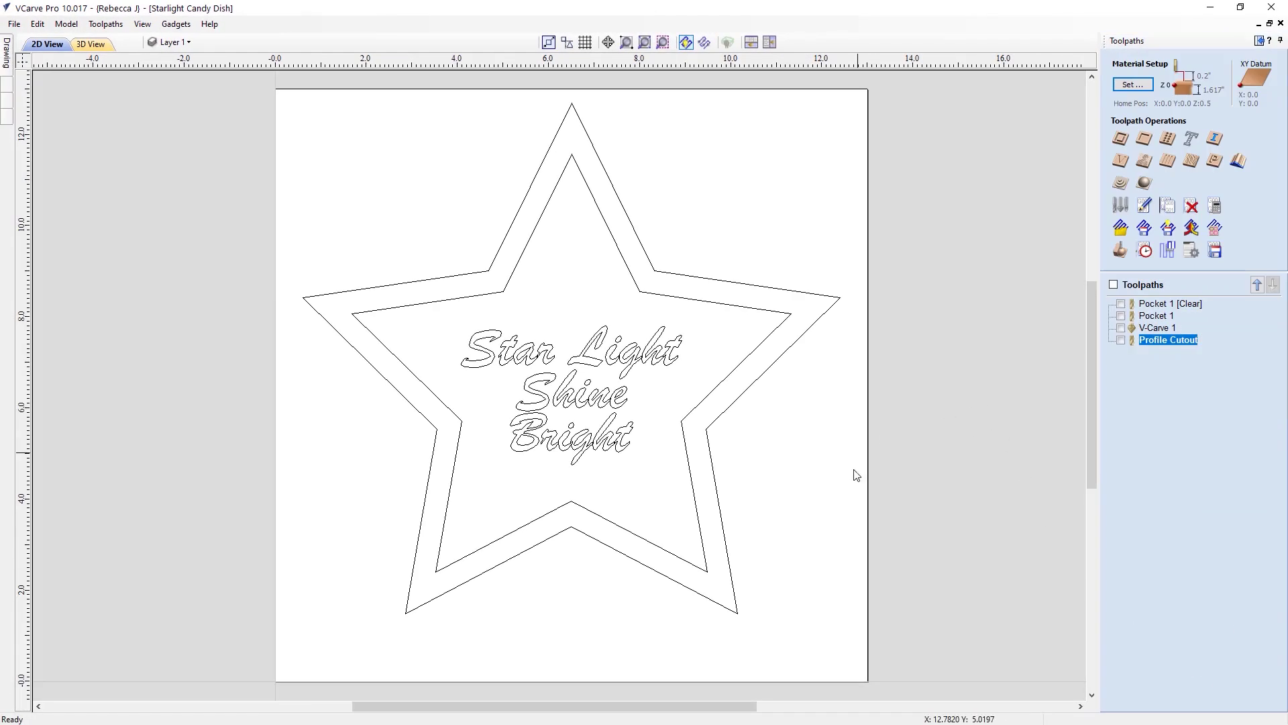
Review the Pocket 1 toolpath's cutting depths, tools and clearance settings, and close them without recalculating
mouse_move(1162, 306)
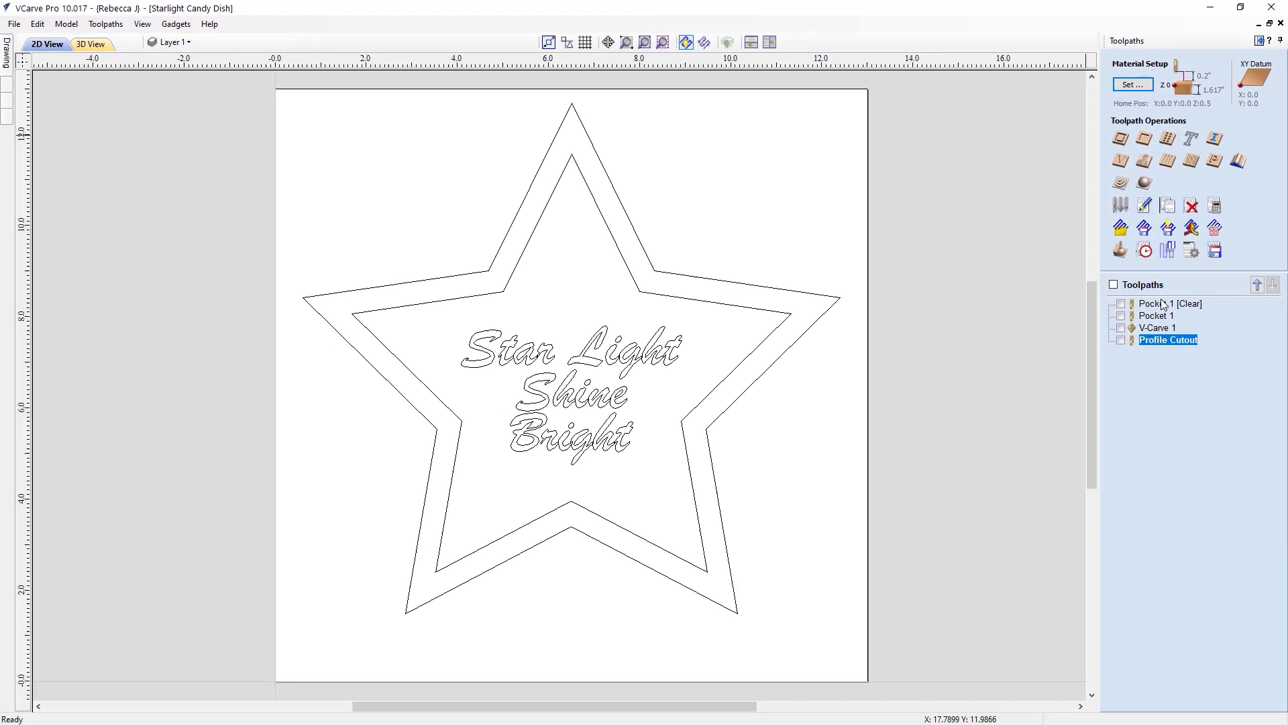
double_click(1025, 703)
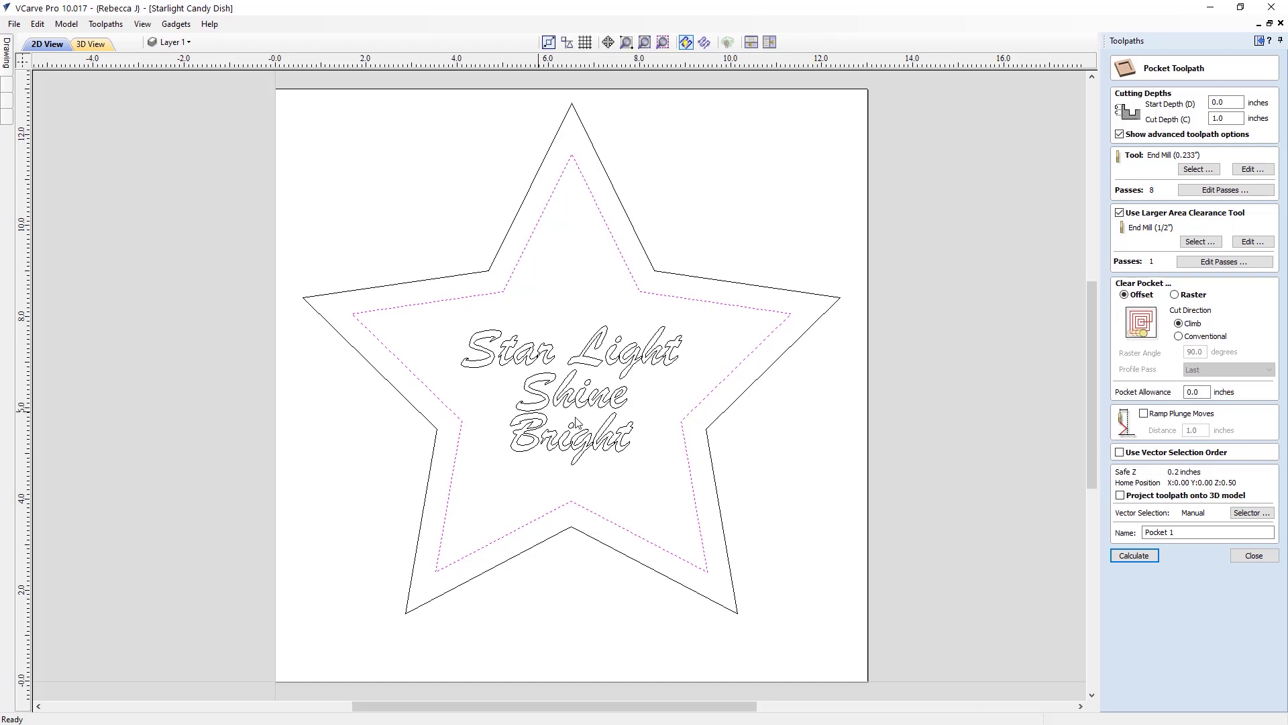
click(1249, 556)
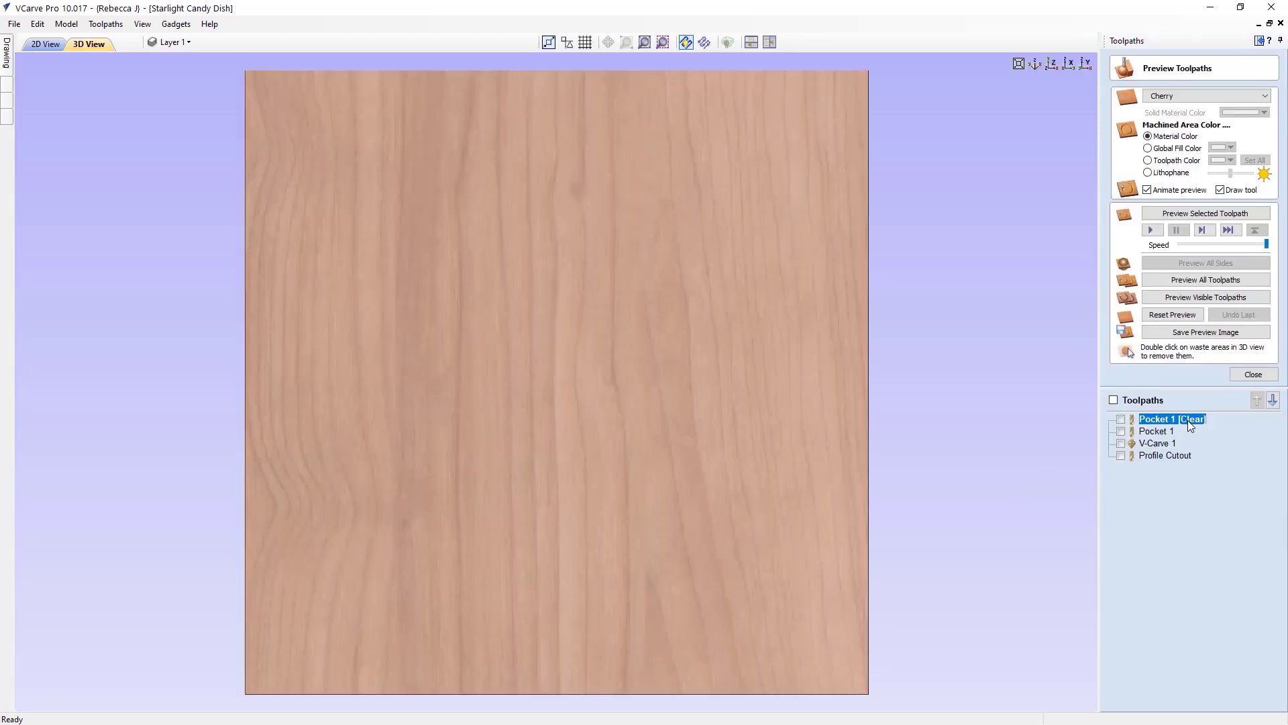
Simulate the Pocket 1 [Clear] toolpath in 3D, raising the speed to maximum during playback, and inspect the cut from several angles
mouse_move(1185, 419)
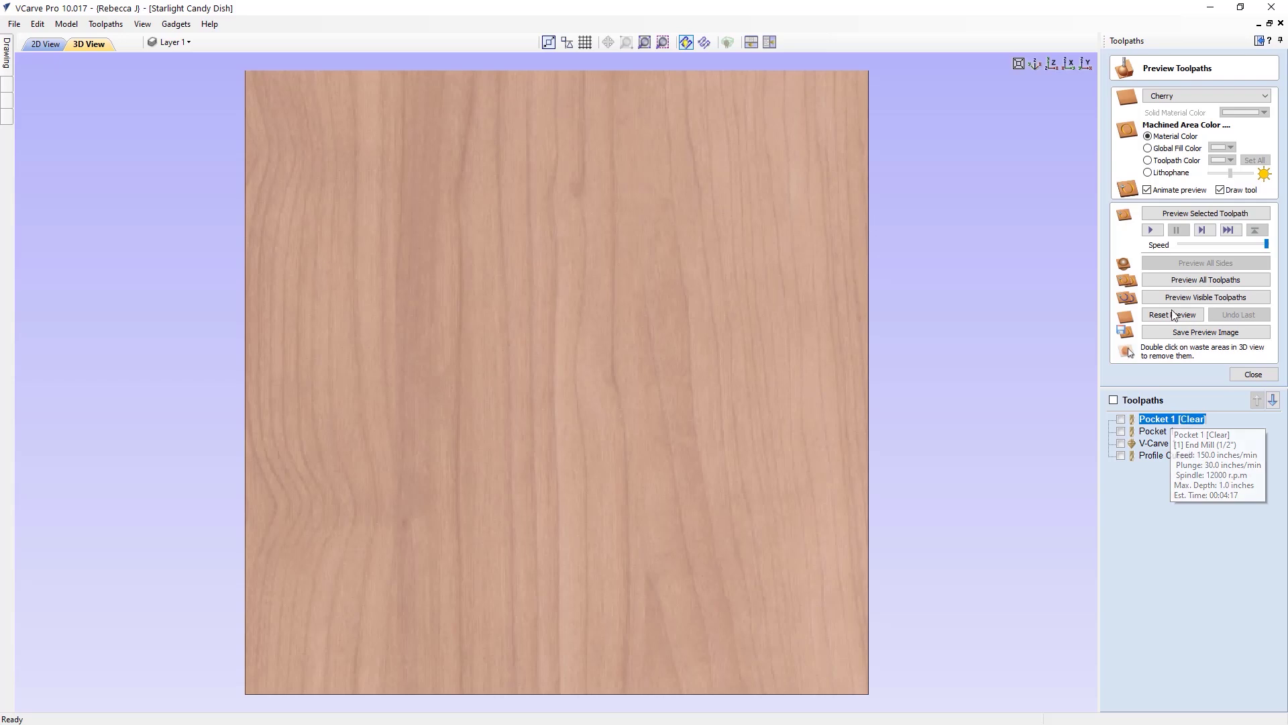
click(1239, 246)
click(1215, 215)
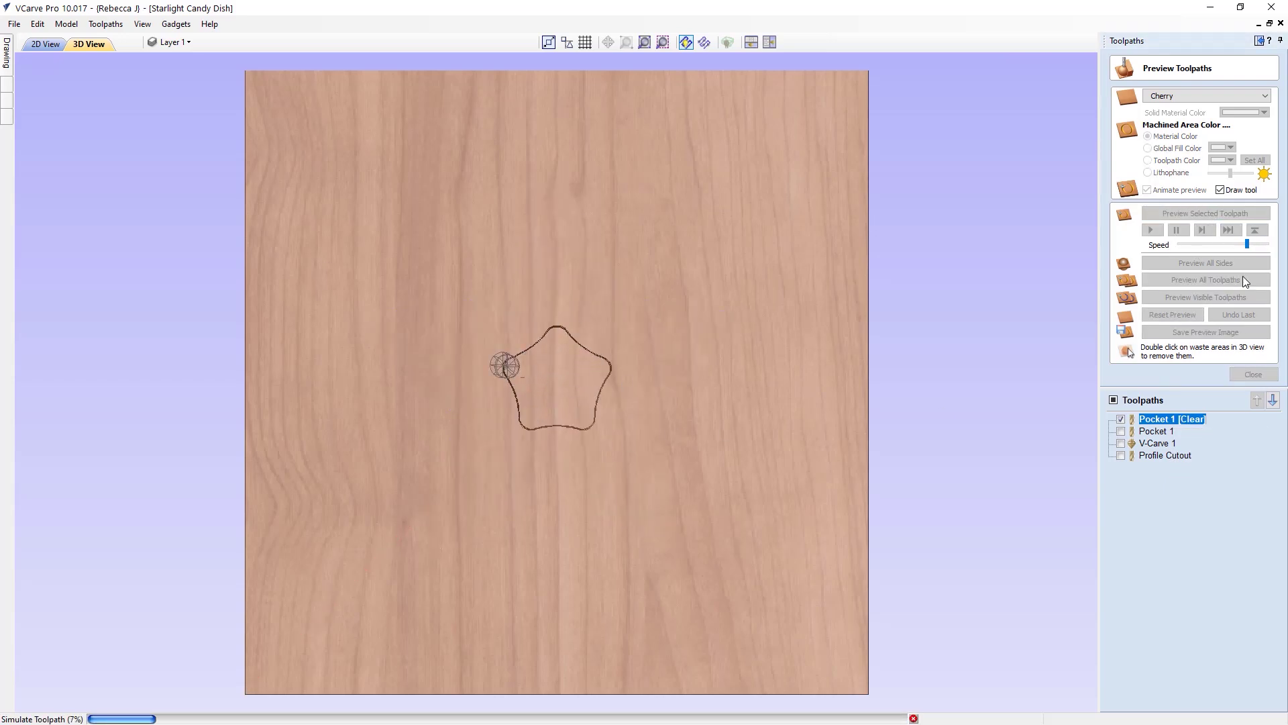
drag(1246, 244, 1267, 245)
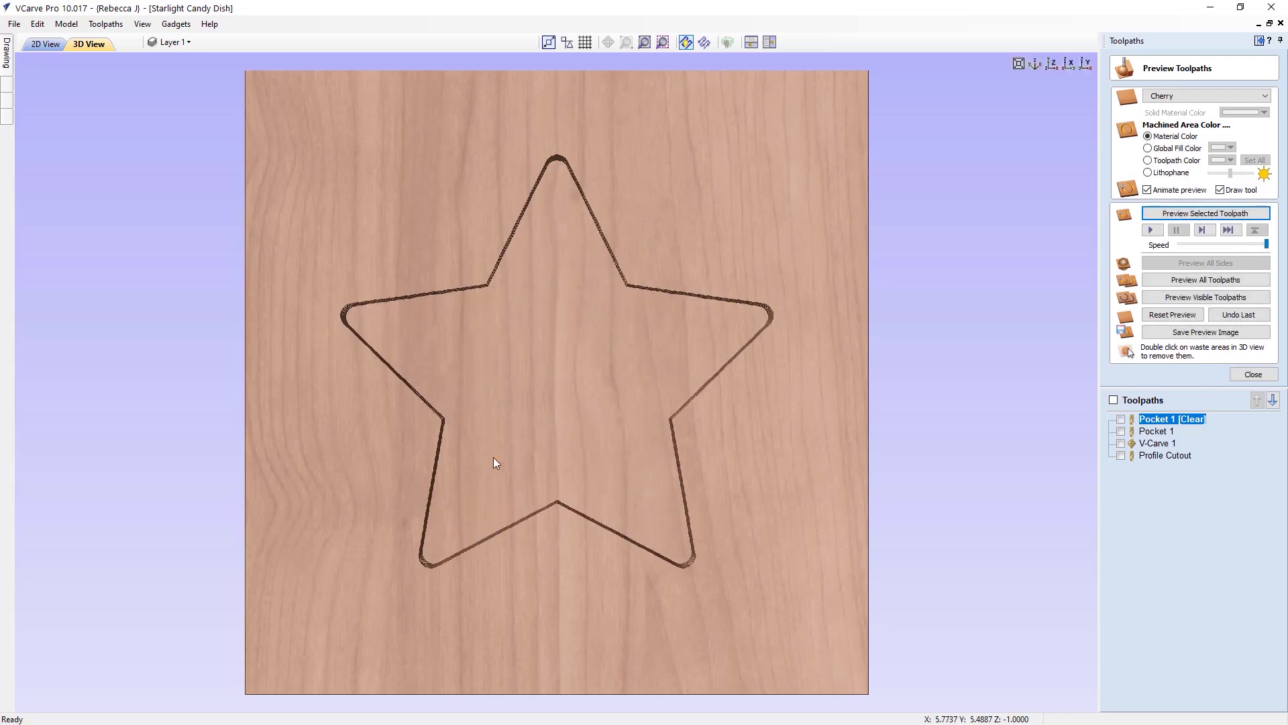
drag(488, 438, 582, 278)
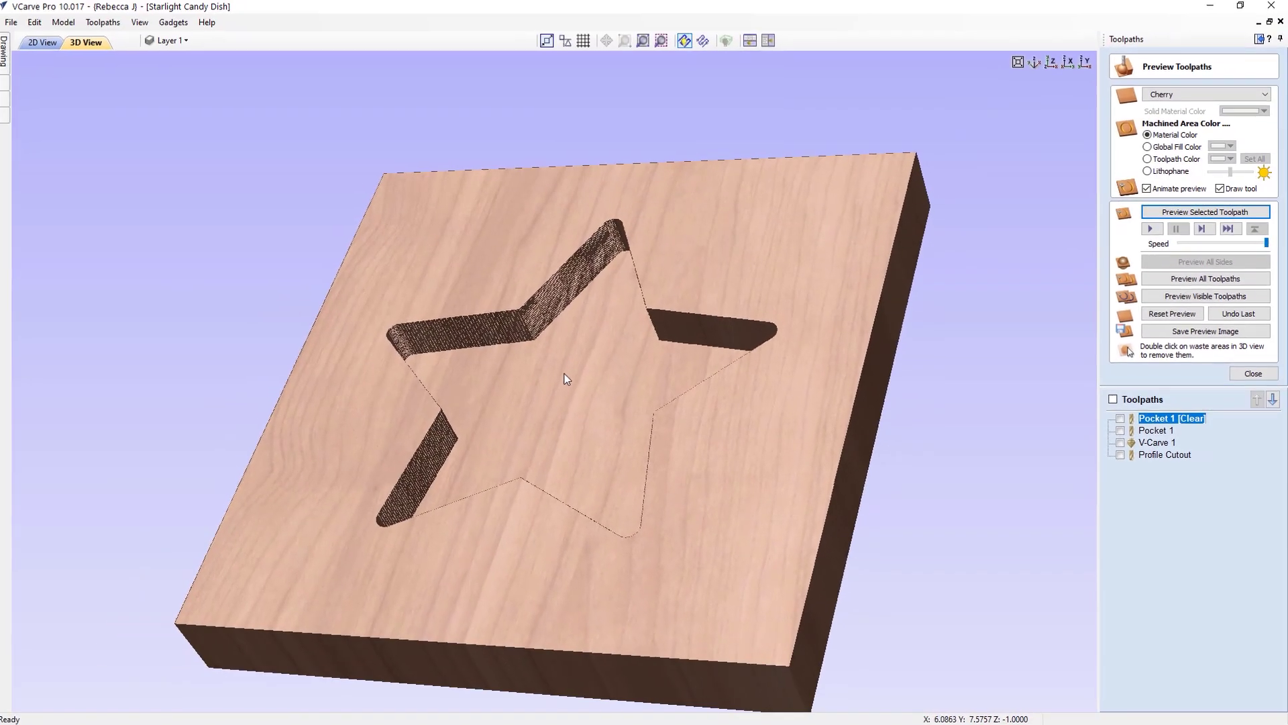
drag(566, 379, 691, 510)
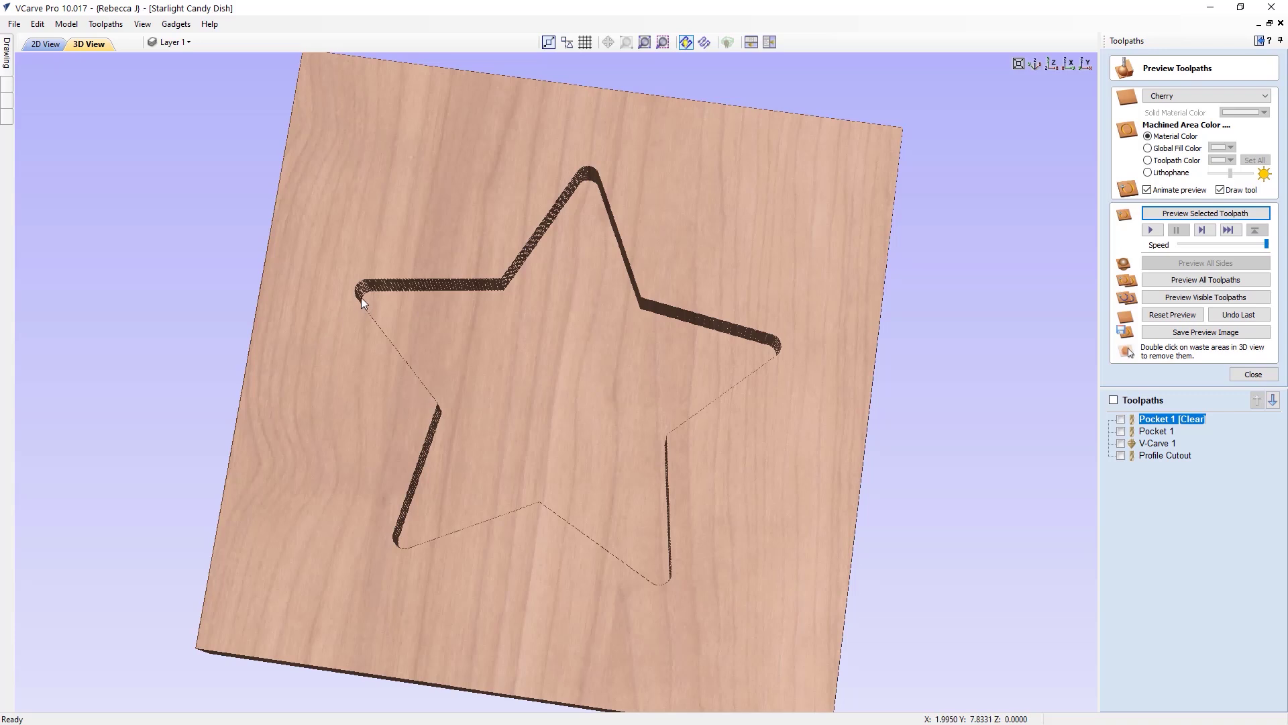
drag(487, 502, 582, 404)
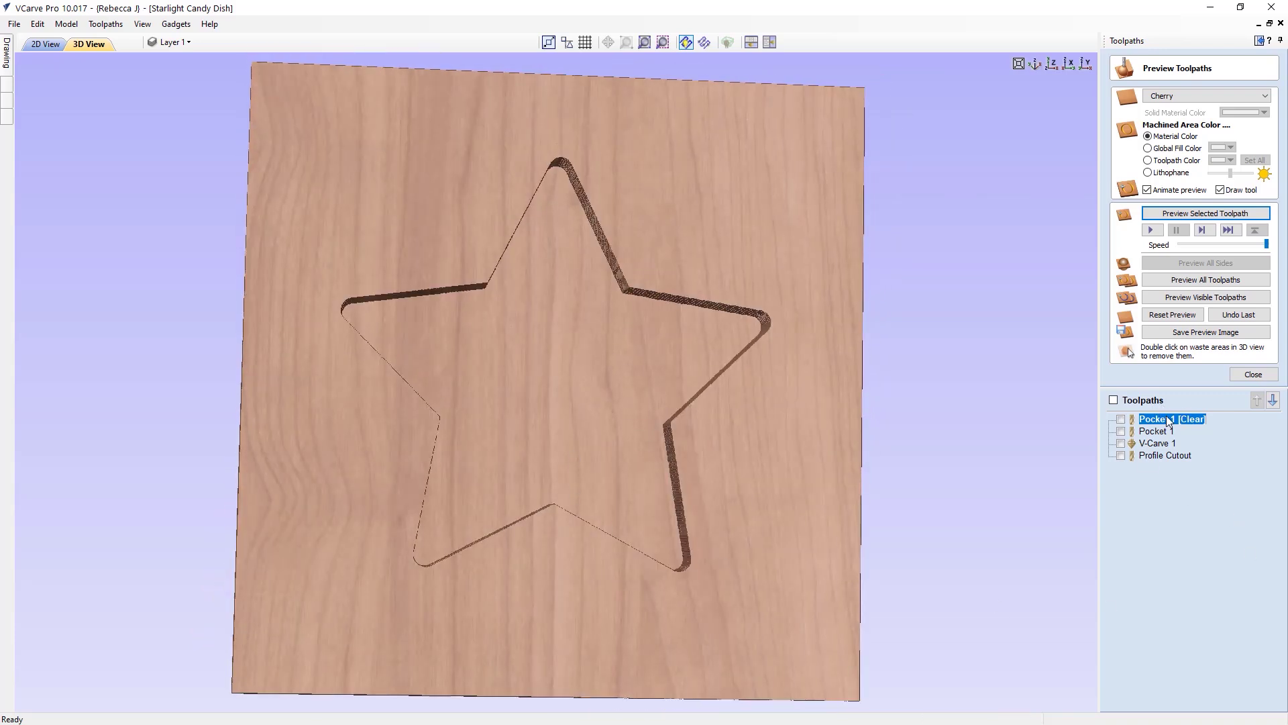
Show the Pocket 1 toolpath, simulate it over the cleared star pocket, and inspect the sharpened corners in 3D
mouse_move(1153, 439)
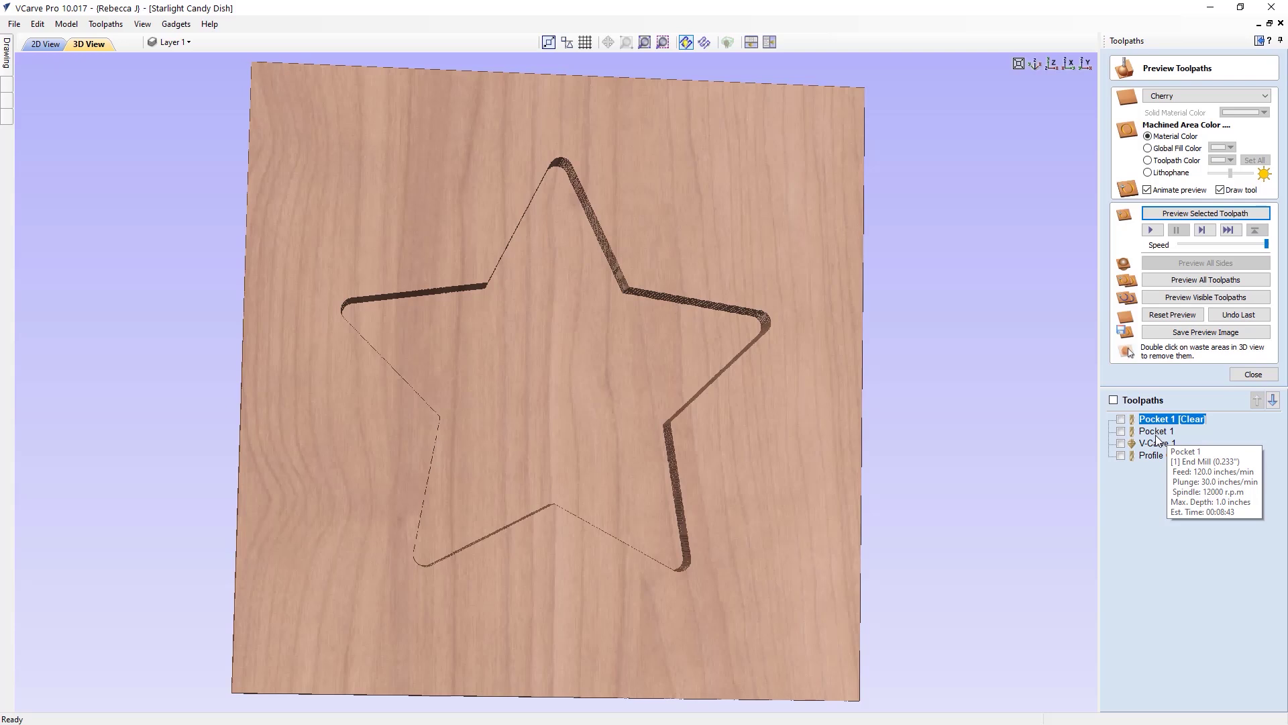
click(1152, 435)
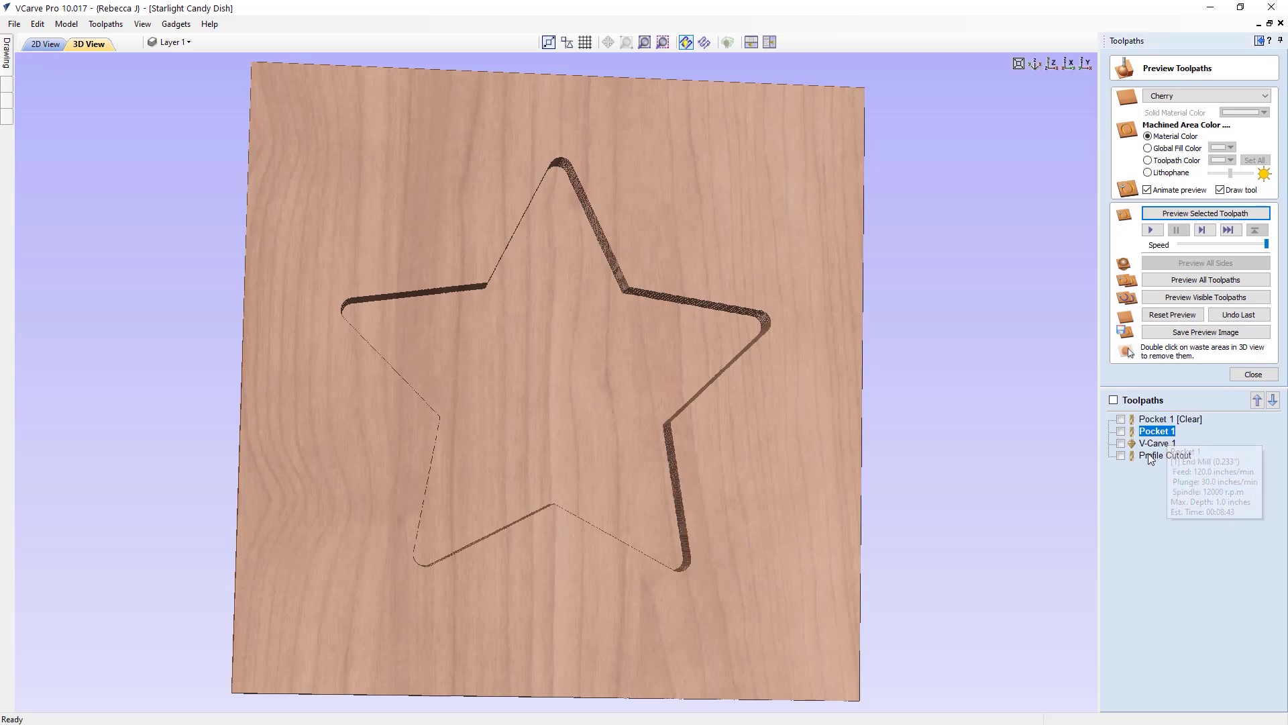
click(1121, 432)
drag(598, 339, 567, 337)
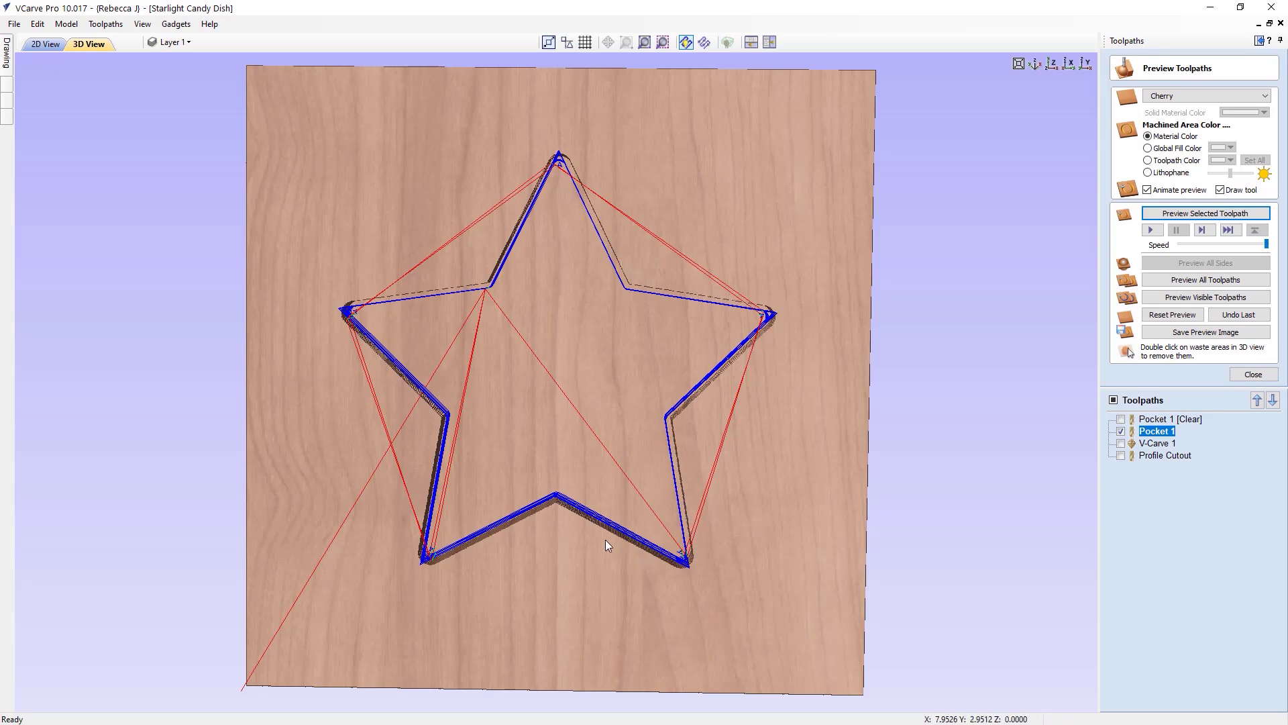
click(1248, 246)
click(1206, 213)
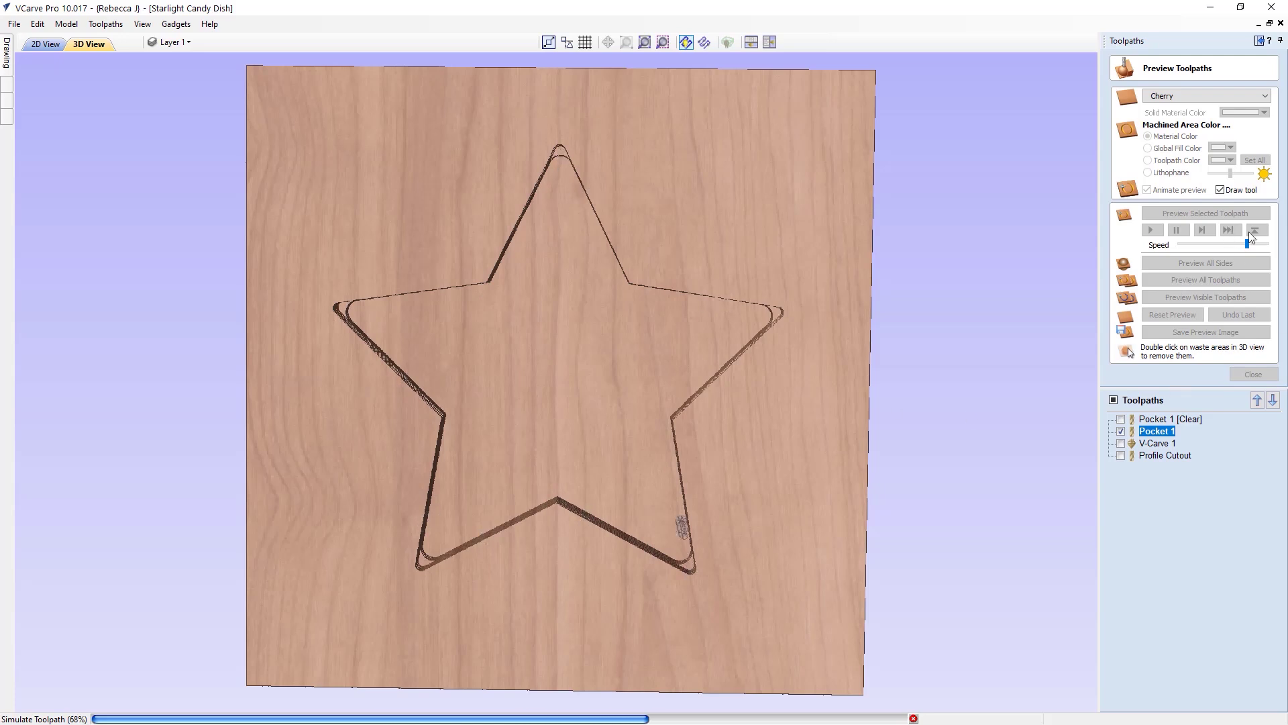
drag(1247, 245, 1267, 245)
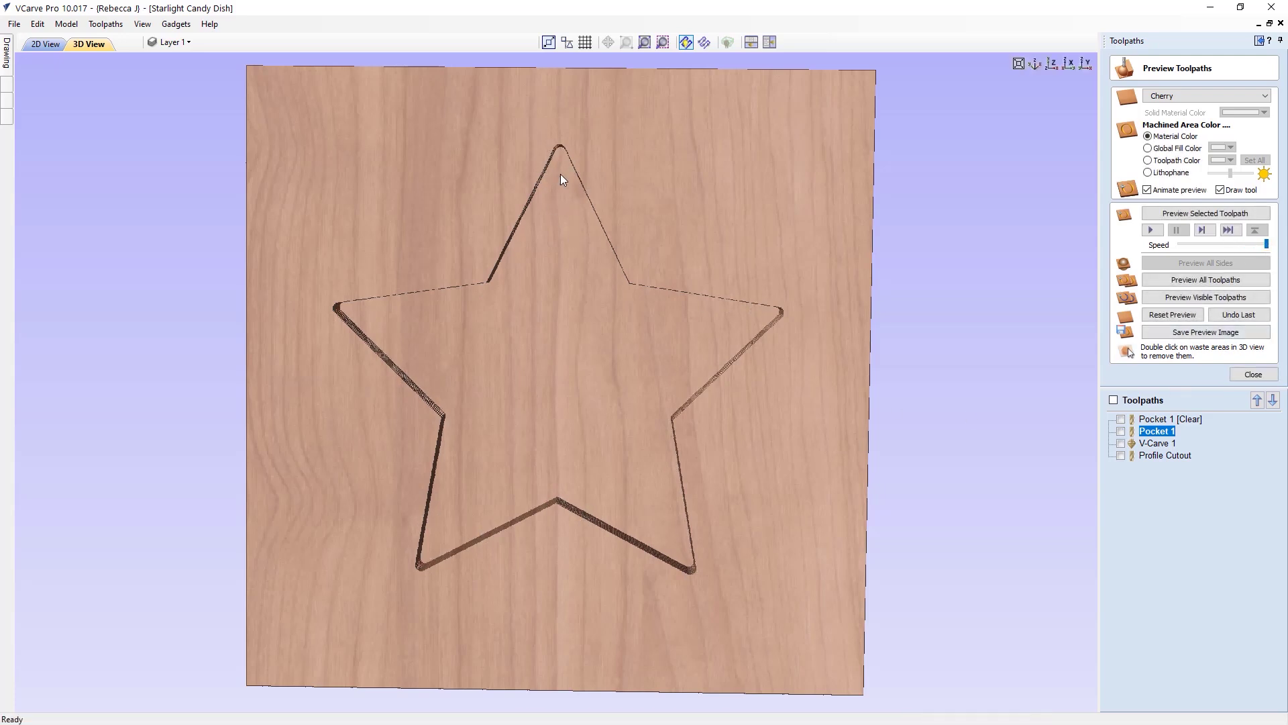
drag(529, 369, 567, 143)
drag(584, 485, 939, 545)
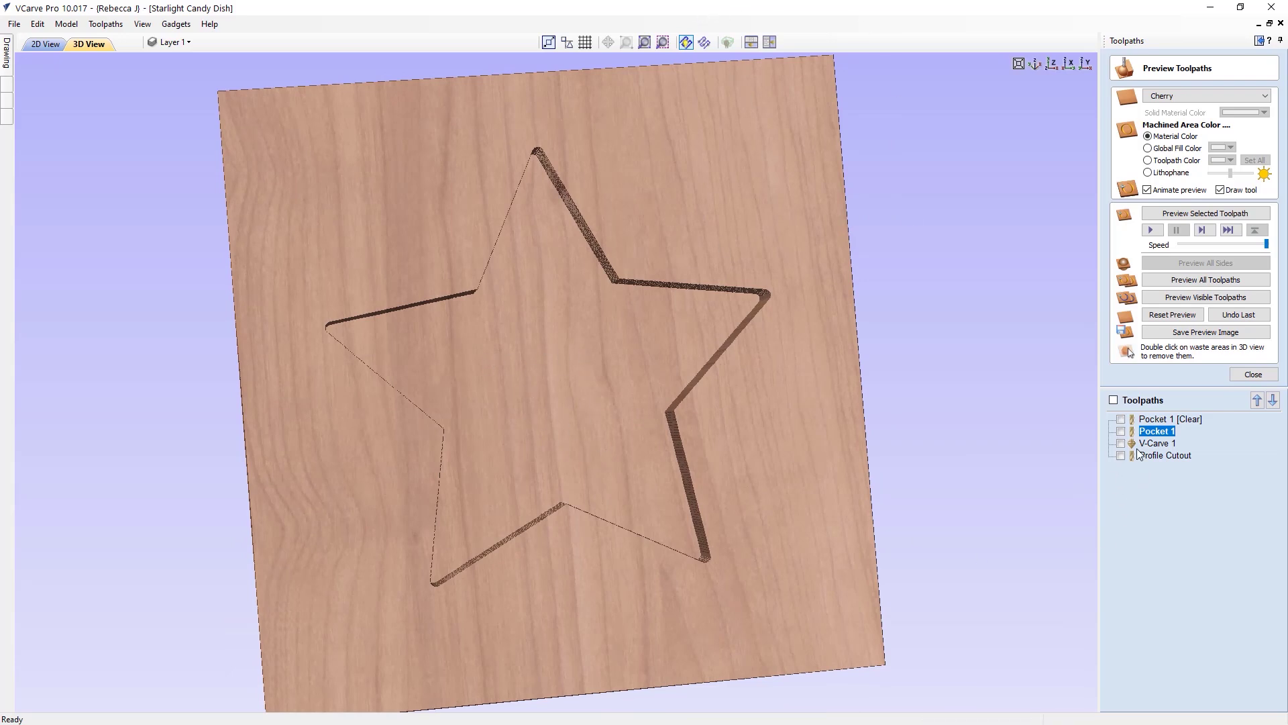
click(1252, 375)
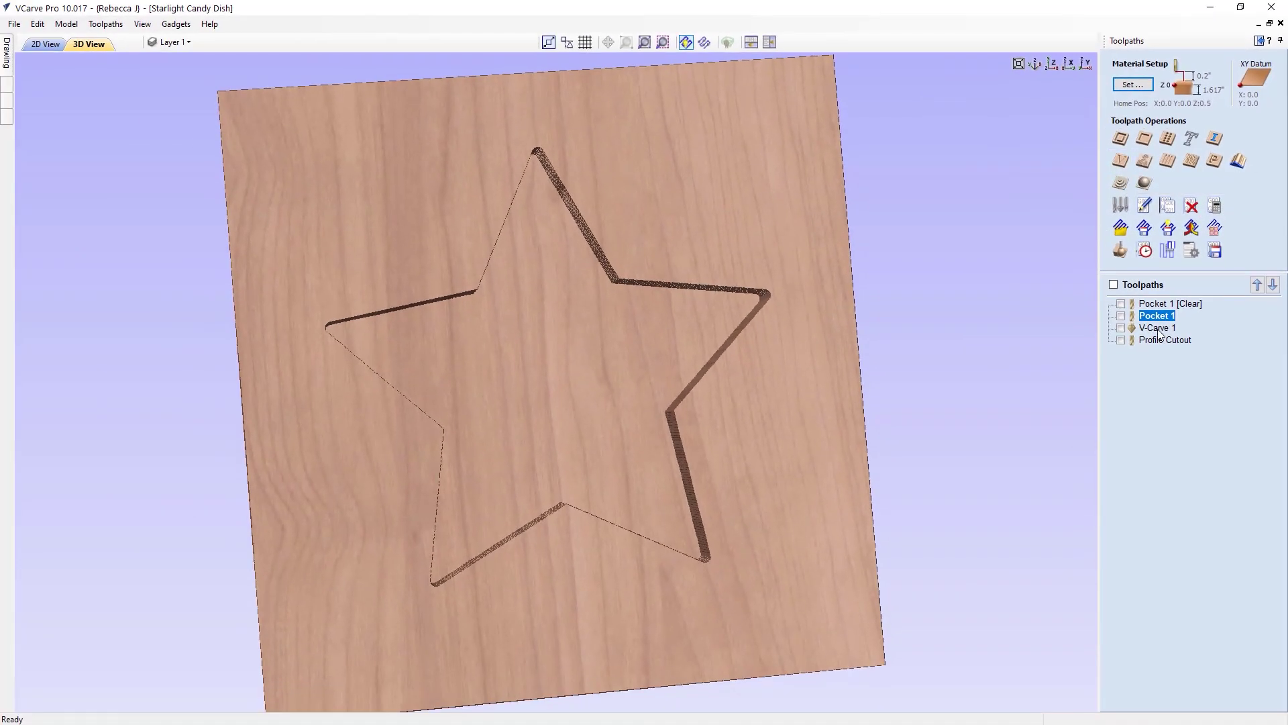
Review the V-Carve 1 toolpath settings with the 2D and 3D views arranged side by side
double_click(1158, 329)
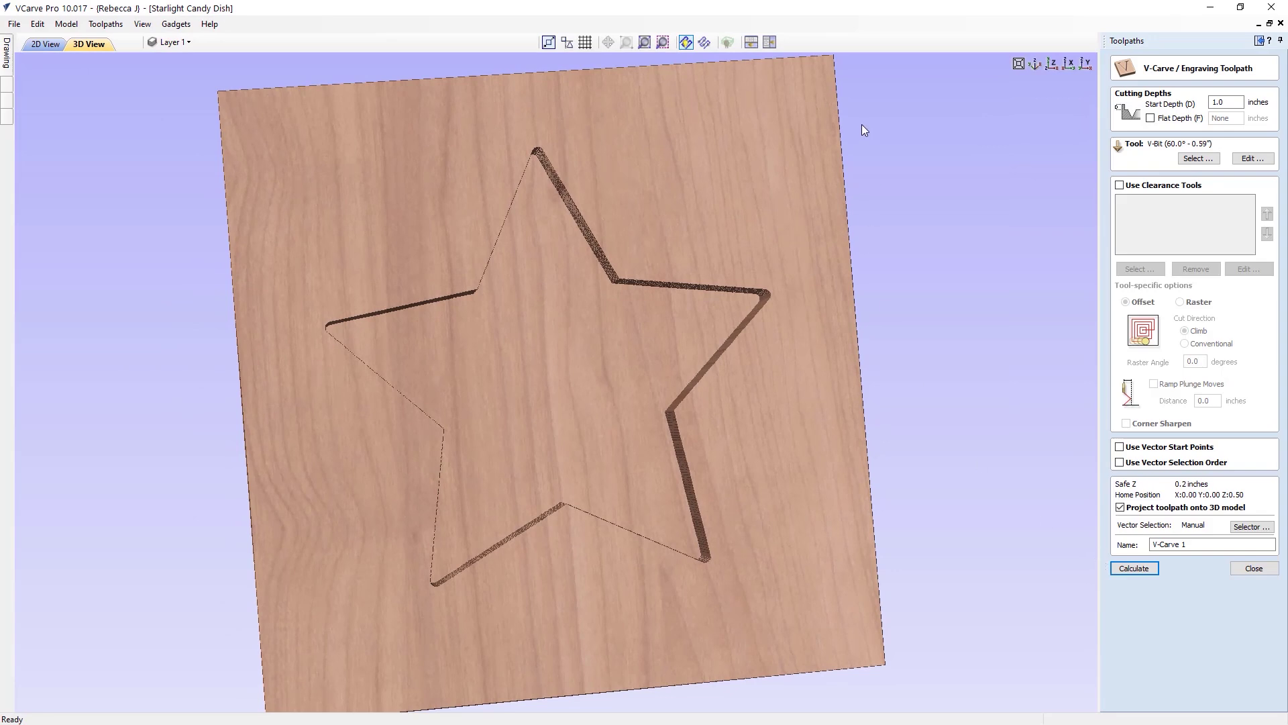
click(774, 44)
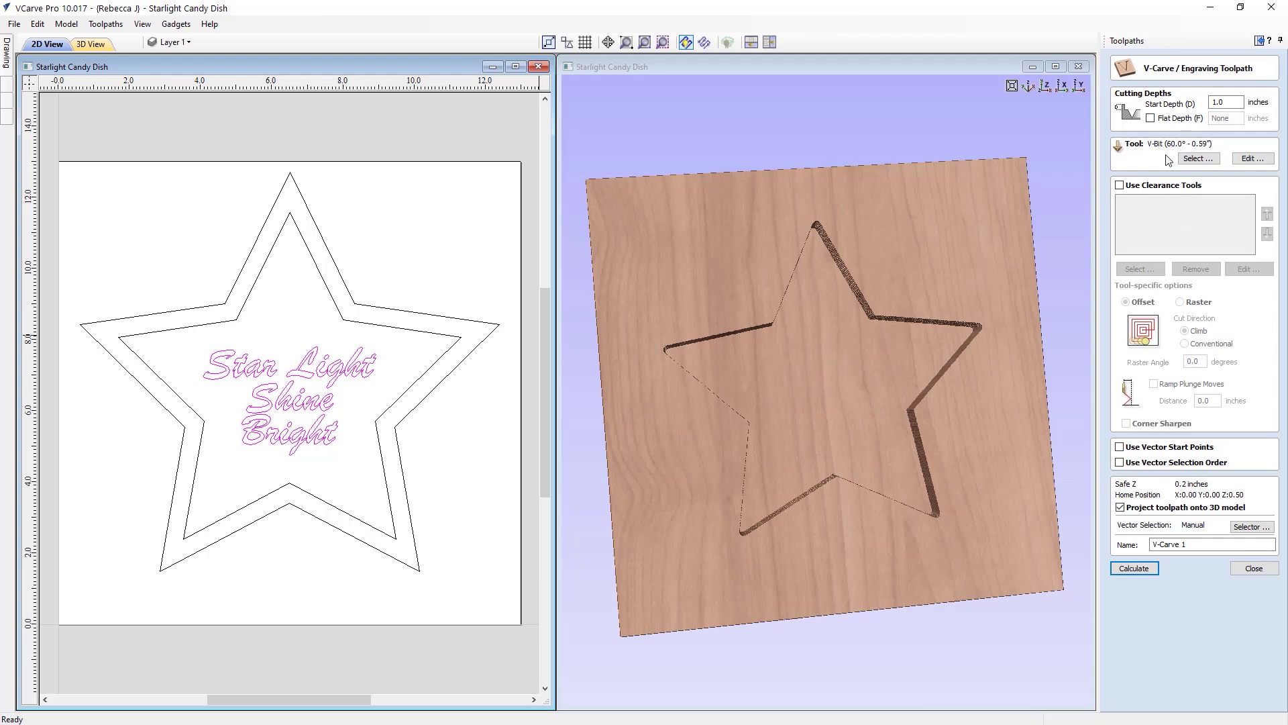
click(1249, 569)
Simulate the V-Carve 1 lettering toolpath in the 3D preview and view the result straight from above
scroll(1139, 291, down, 3)
click(1139, 290)
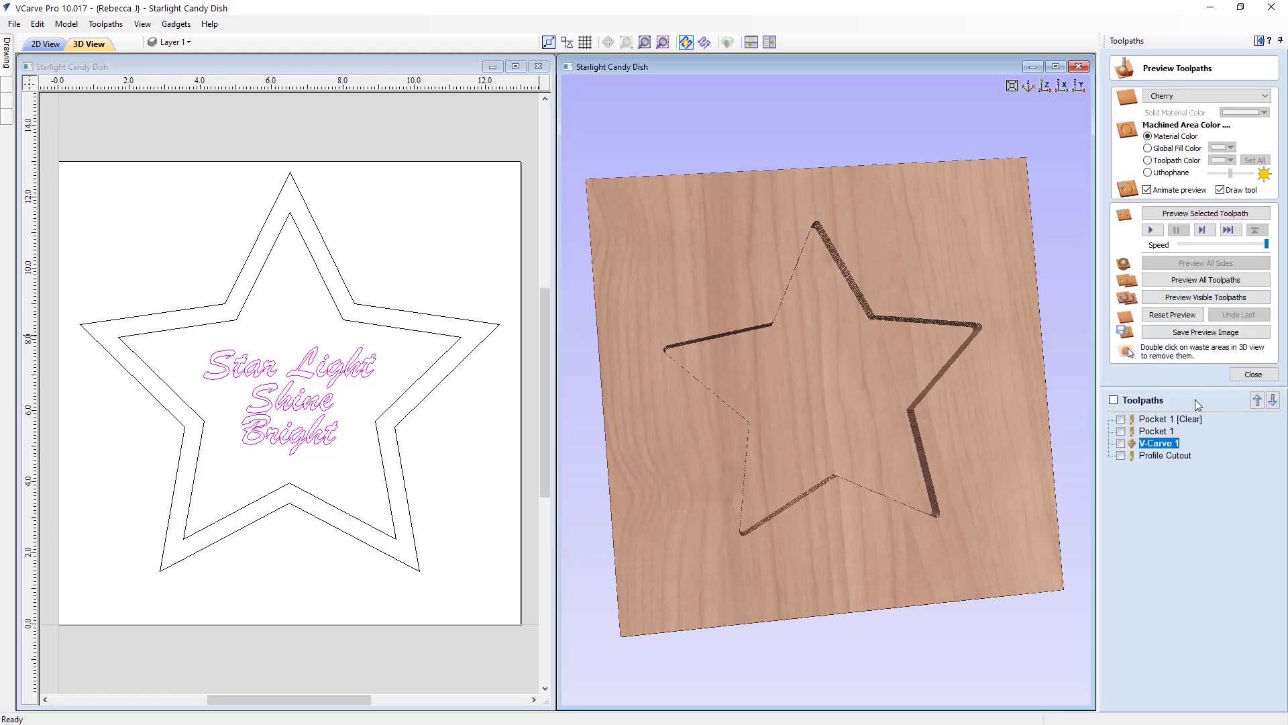
click(1208, 214)
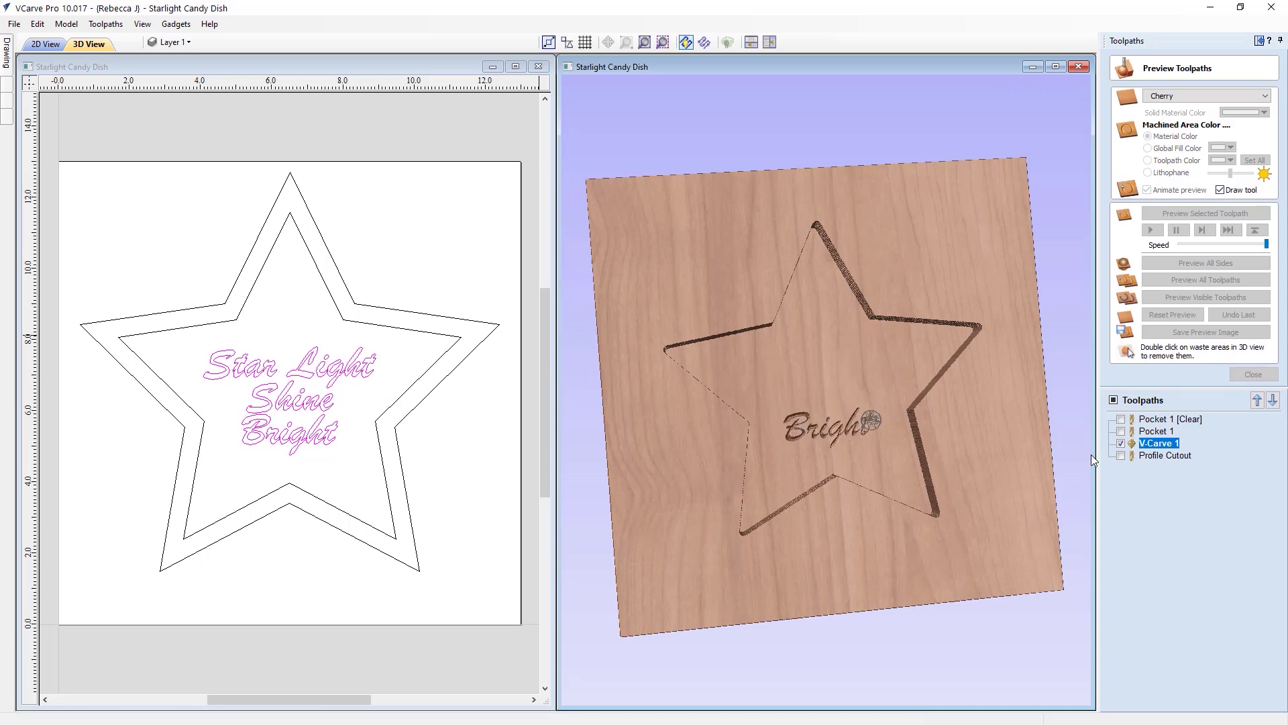
drag(844, 324, 776, 425)
scroll(776, 426, up, 5)
click(1046, 86)
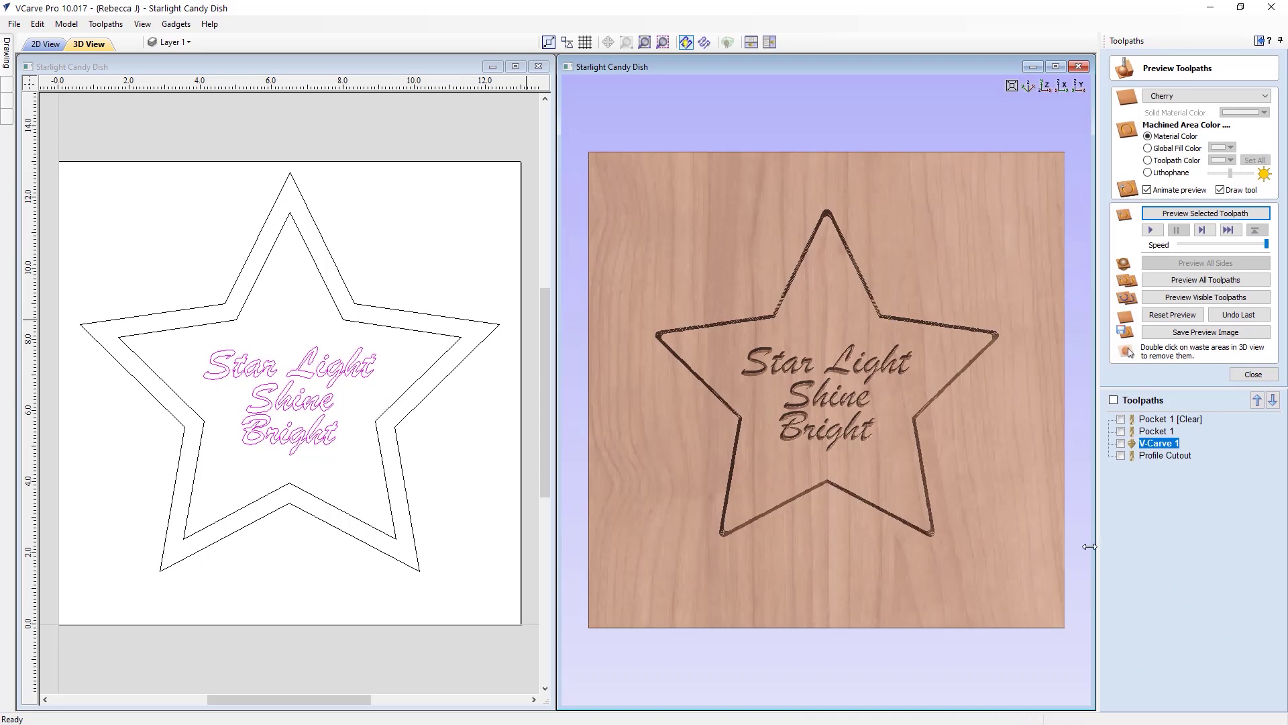
click(1254, 375)
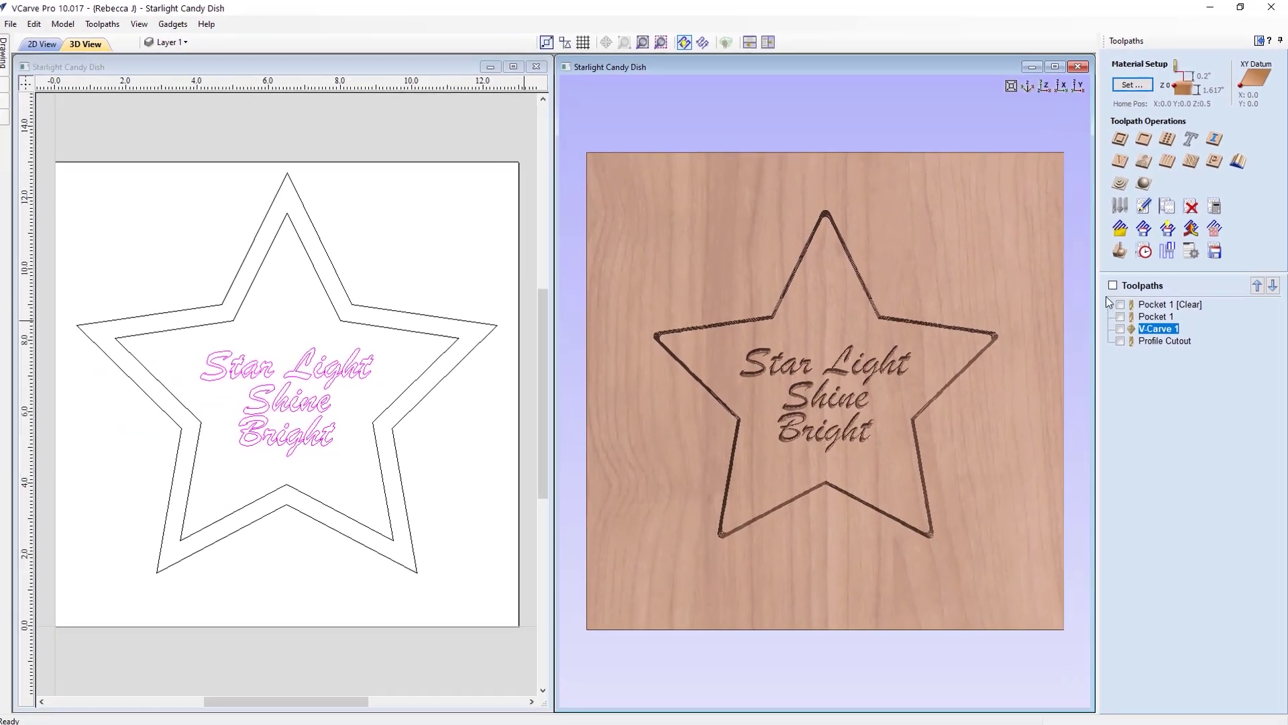
Recalculate the Profile Cutout toolpath with its existing tab settings, simulate it, and inspect the tabbed outline in 3D
double_click(1161, 341)
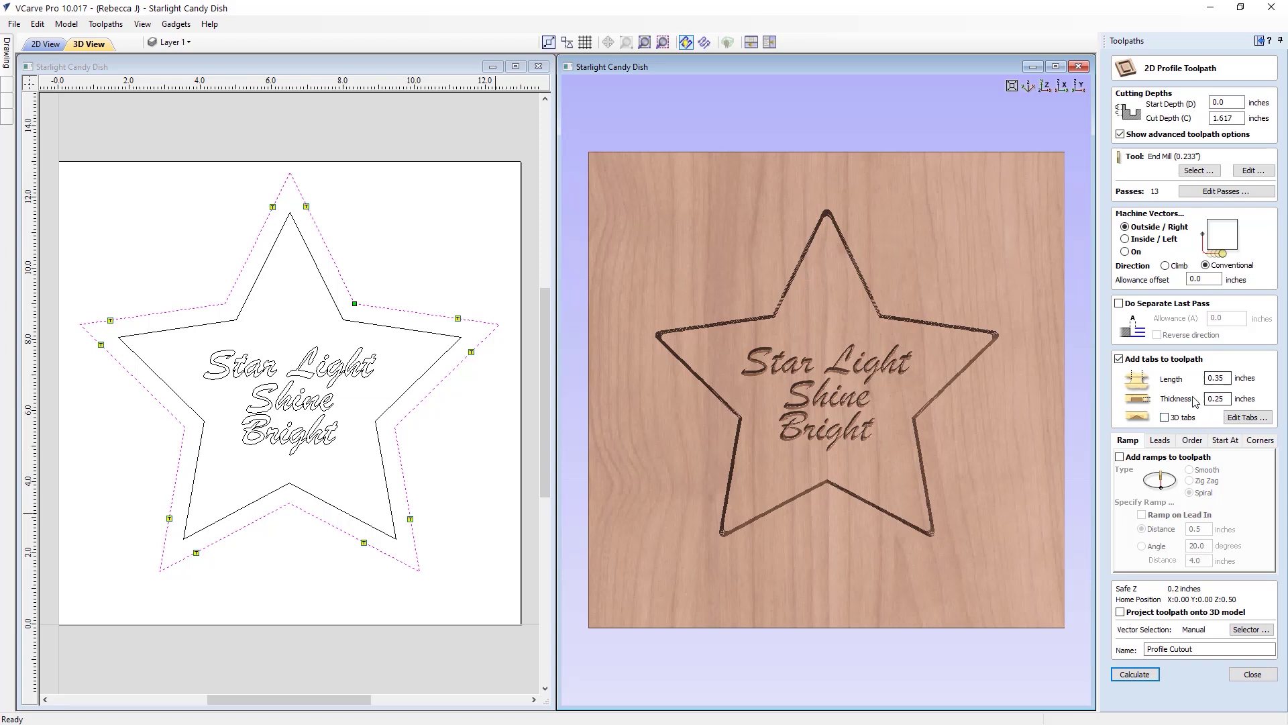
click(1135, 673)
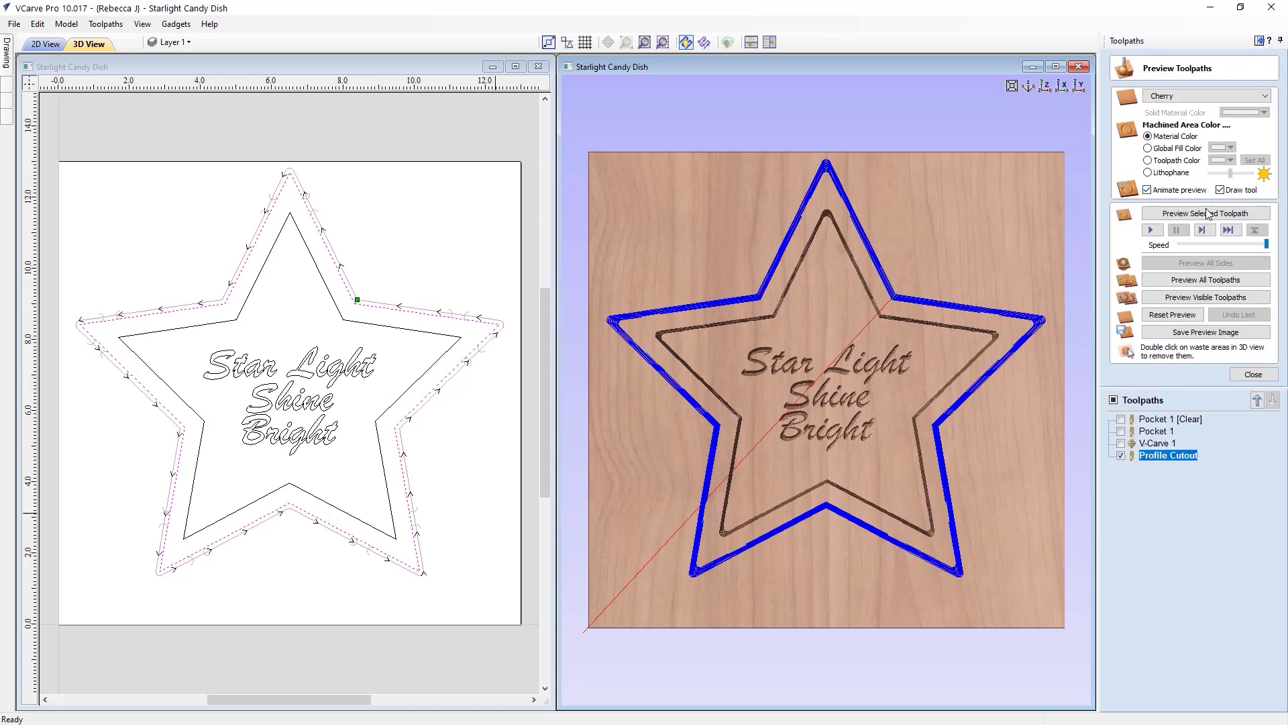
click(1208, 213)
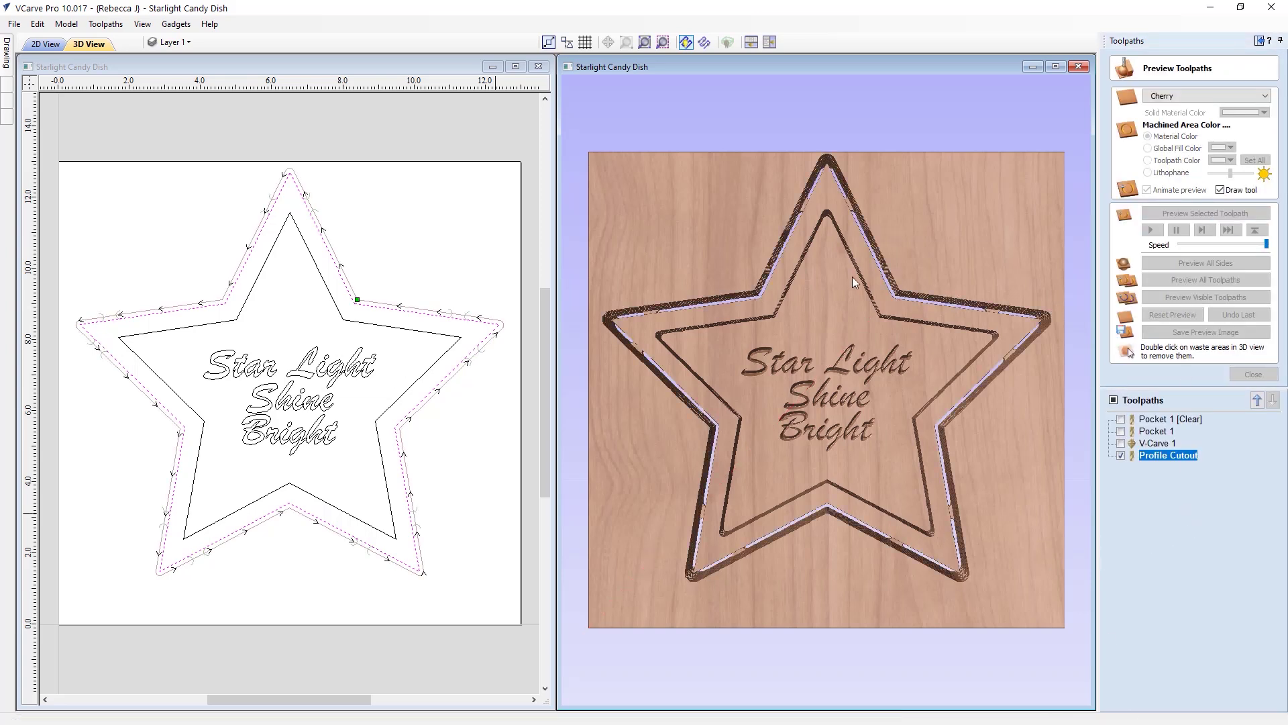
drag(832, 436, 1163, 472)
mouse_move(805, 463)
mouse_down()
mouse_move(779, 433)
mouse_move(815, 469)
mouse_move(798, 468)
mouse_move(815, 462)
mouse_up()
click(1253, 374)
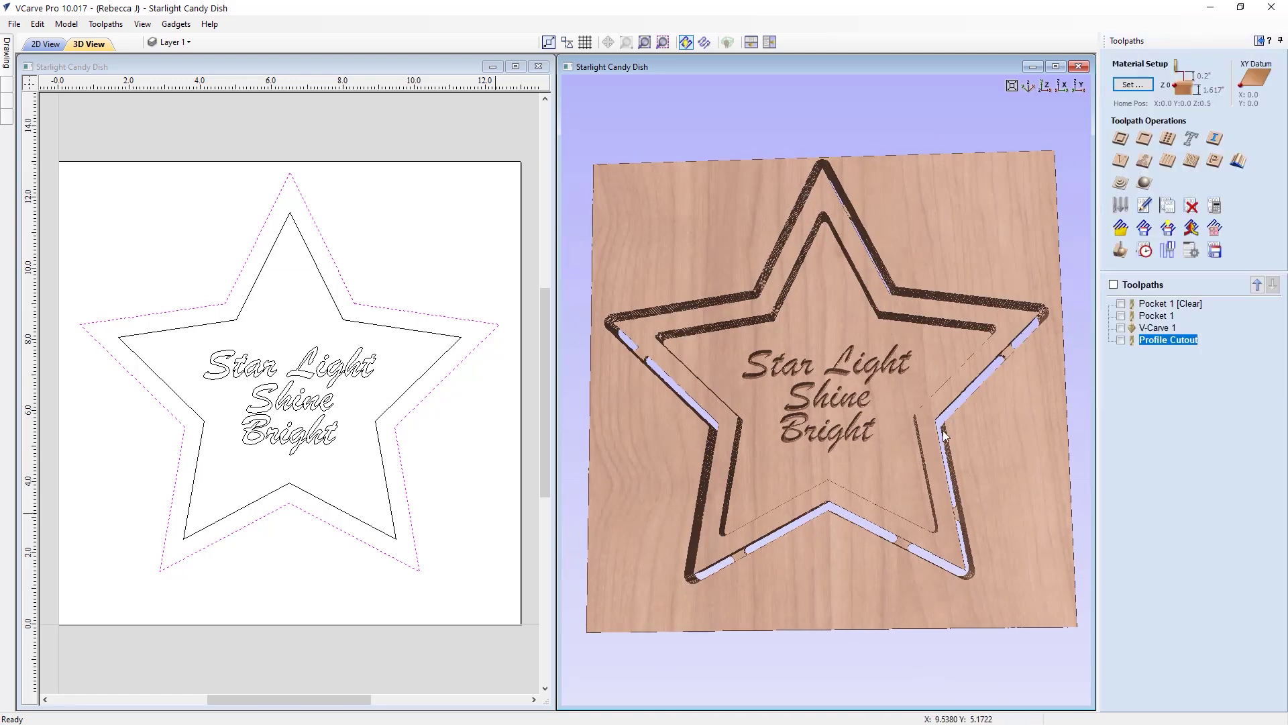